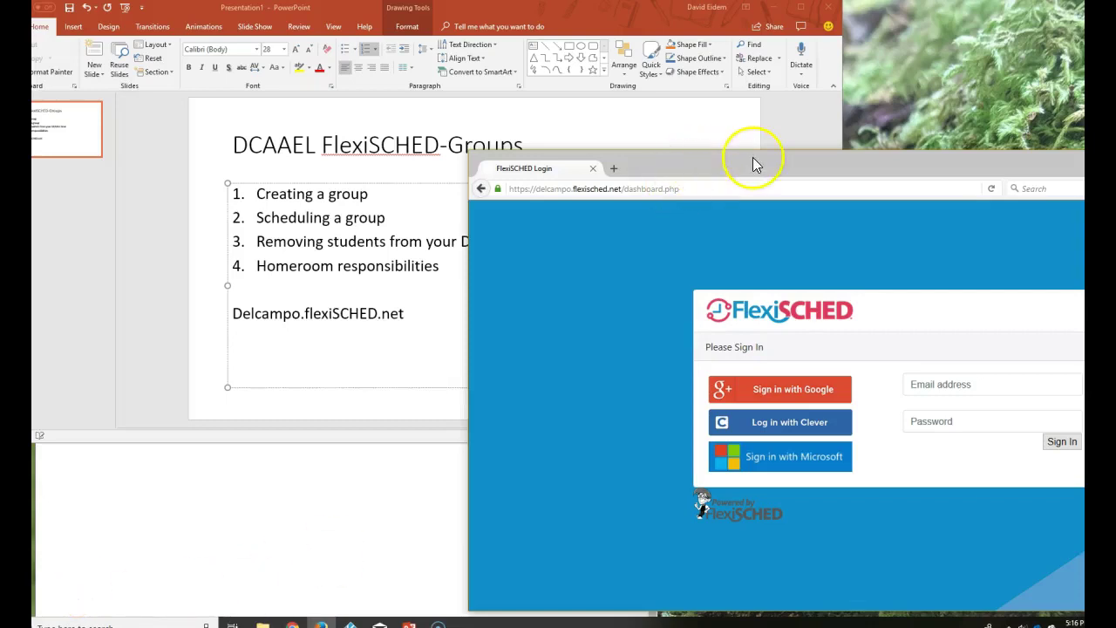
Maximize the browser window showing the FlexiSCHED login page and sign in with Google
{"action": "left_click_drag", "start_coordinate": [753, 162], "coordinate": [459, 458]}
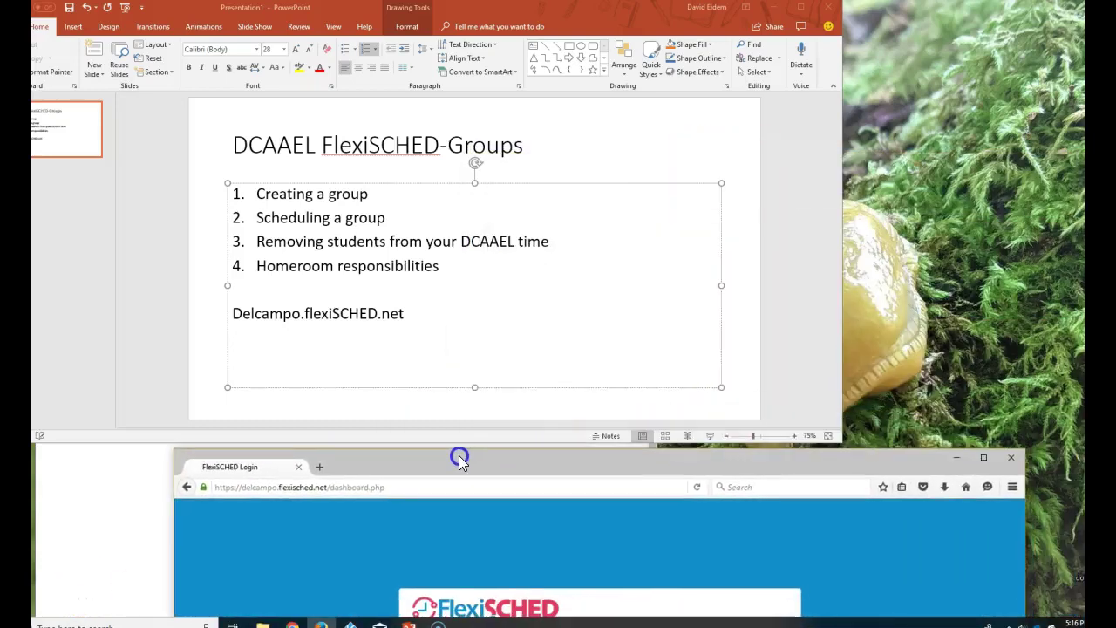
{"action": "left_click", "coordinate": [449, 390]}
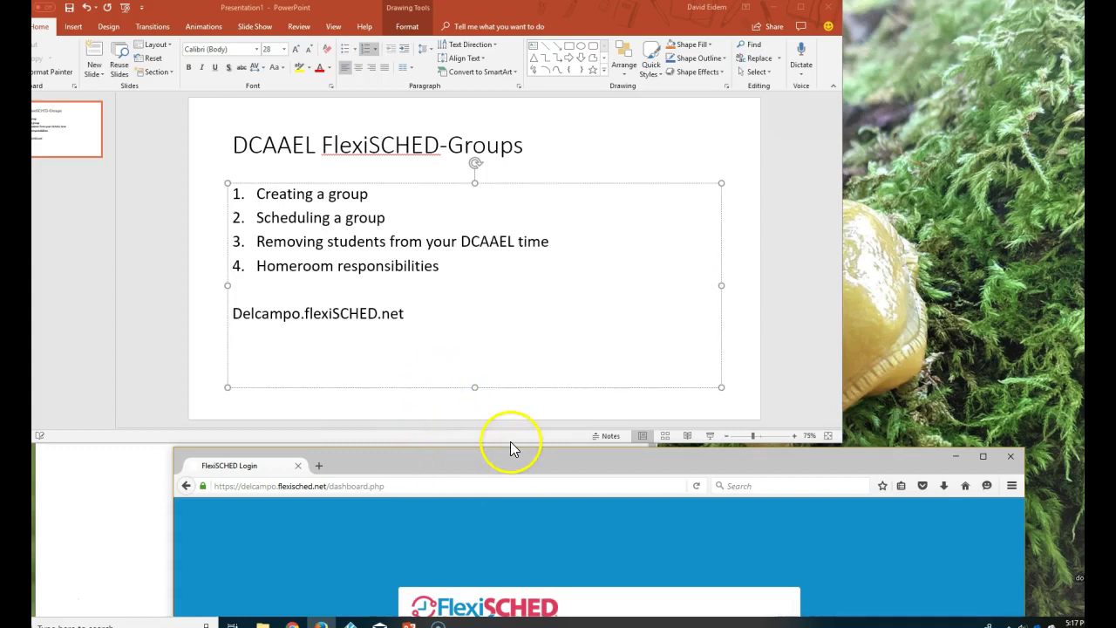
{"action": "left_click", "coordinate": [245, 315]}
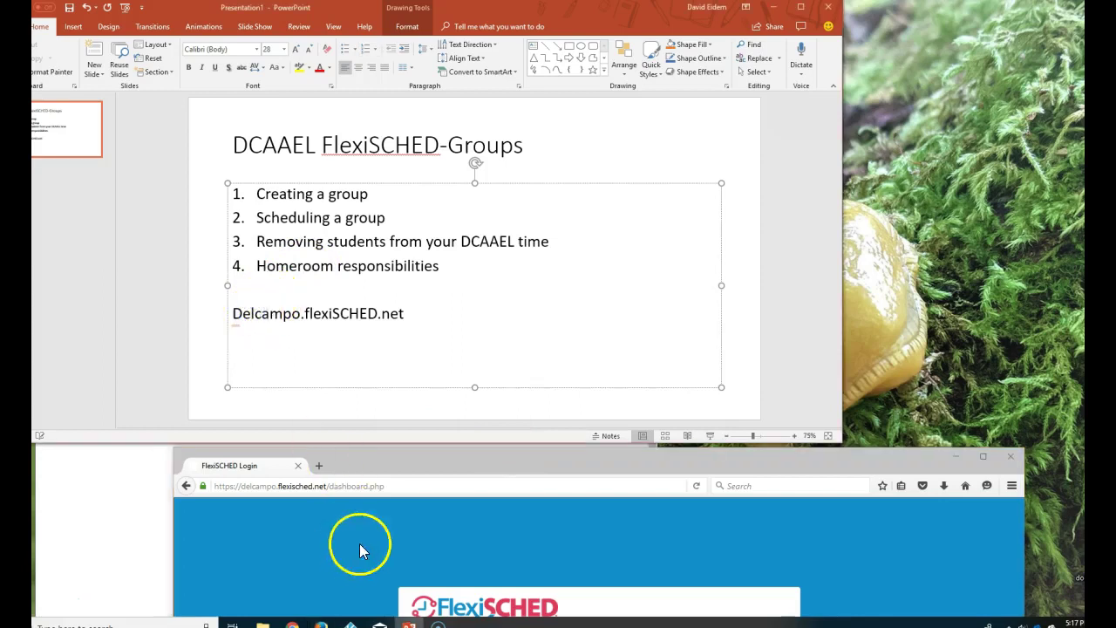
{"action": "left_click_drag", "start_coordinate": [454, 465], "coordinate": [586, 293]}
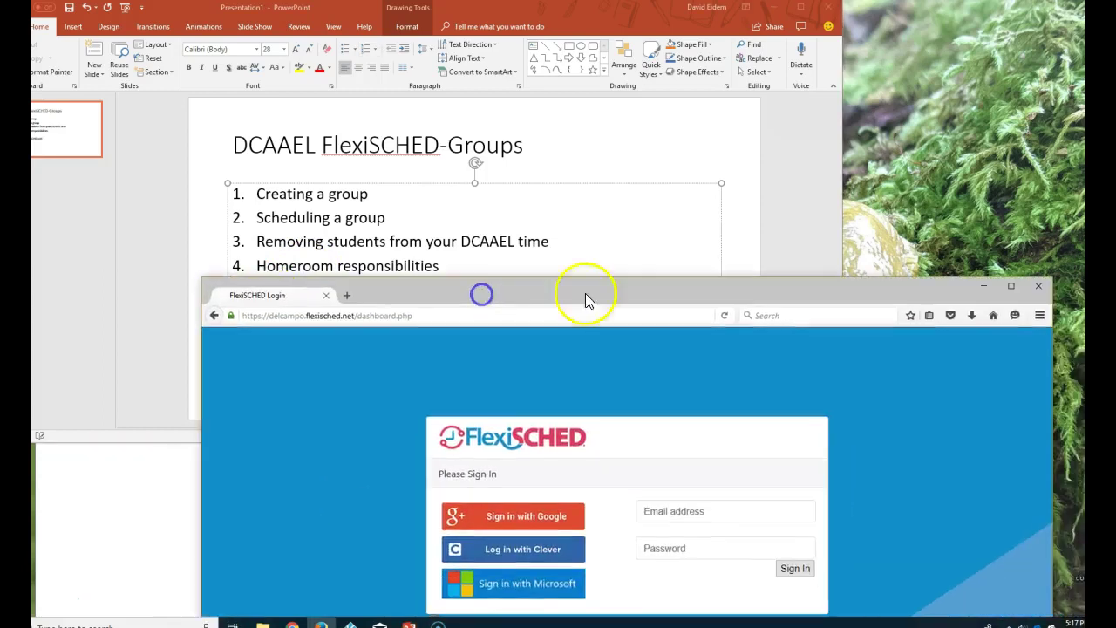
{"action": "left_click", "coordinate": [1010, 285]}
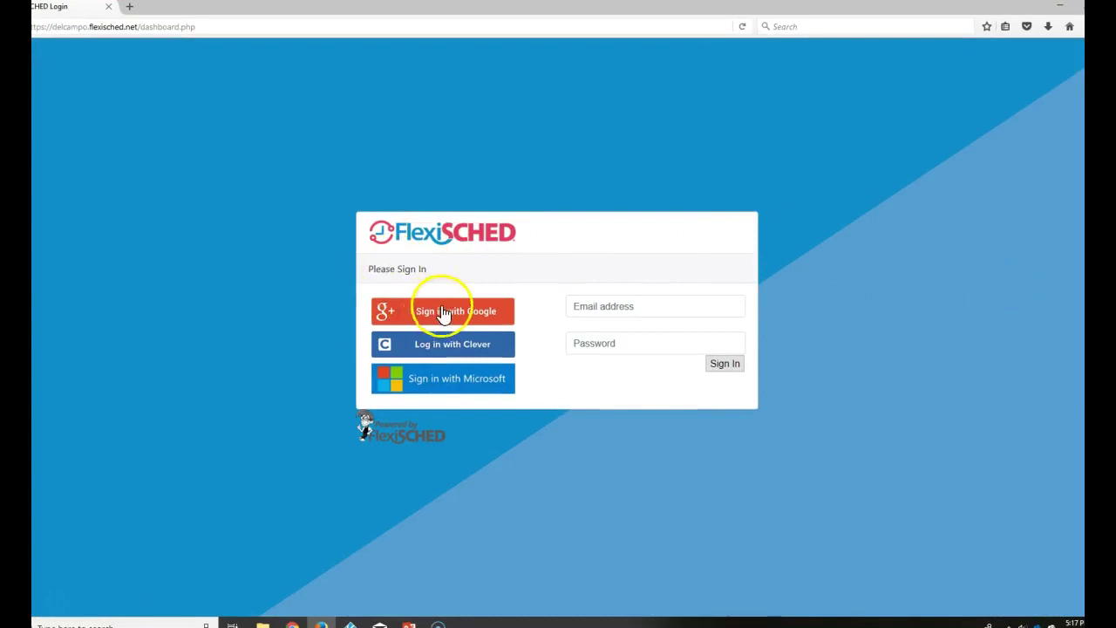
{"action": "left_click", "coordinate": [443, 313]}
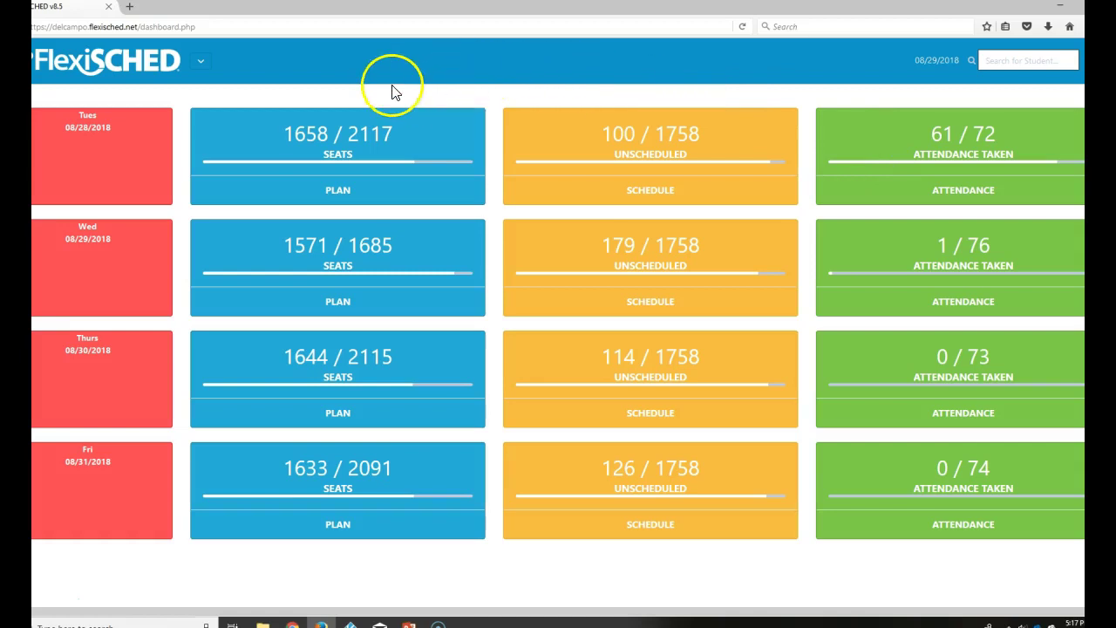
Open the Group List from the FlexiSCHED dashboard
{"action": "left_click", "coordinate": [207, 66]}
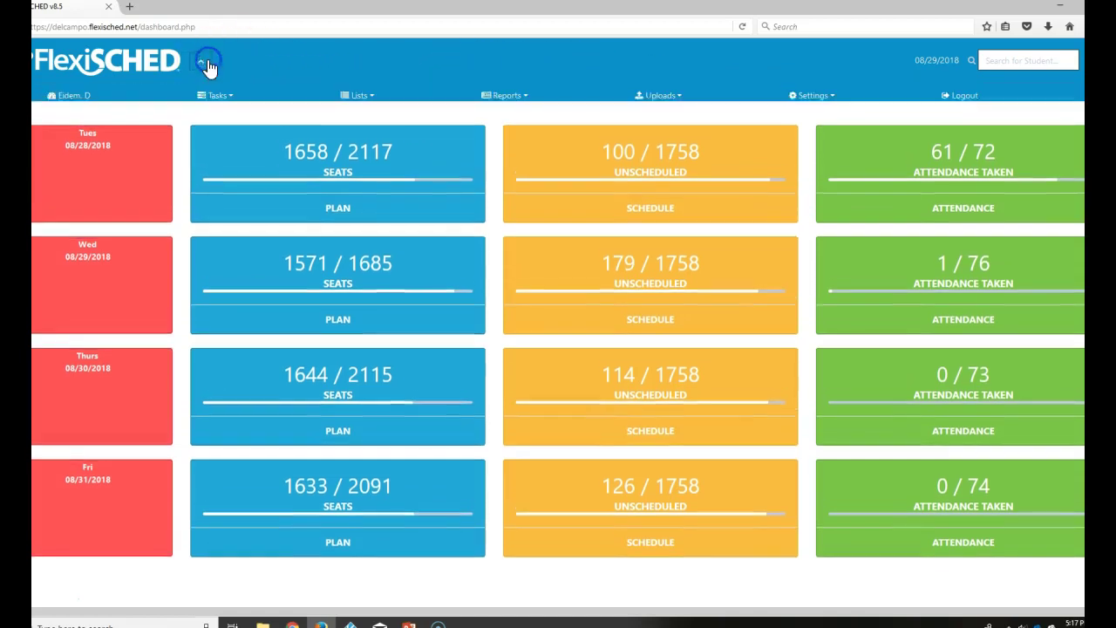
{"action": "left_click", "coordinate": [346, 99]}
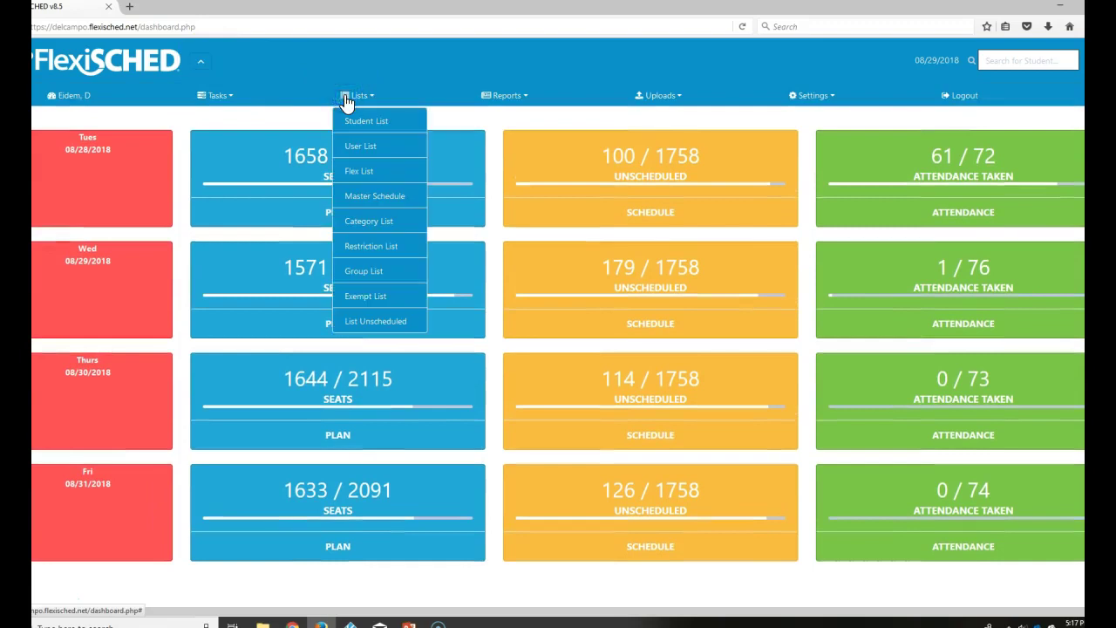
{"action": "left_click", "coordinate": [377, 270]}
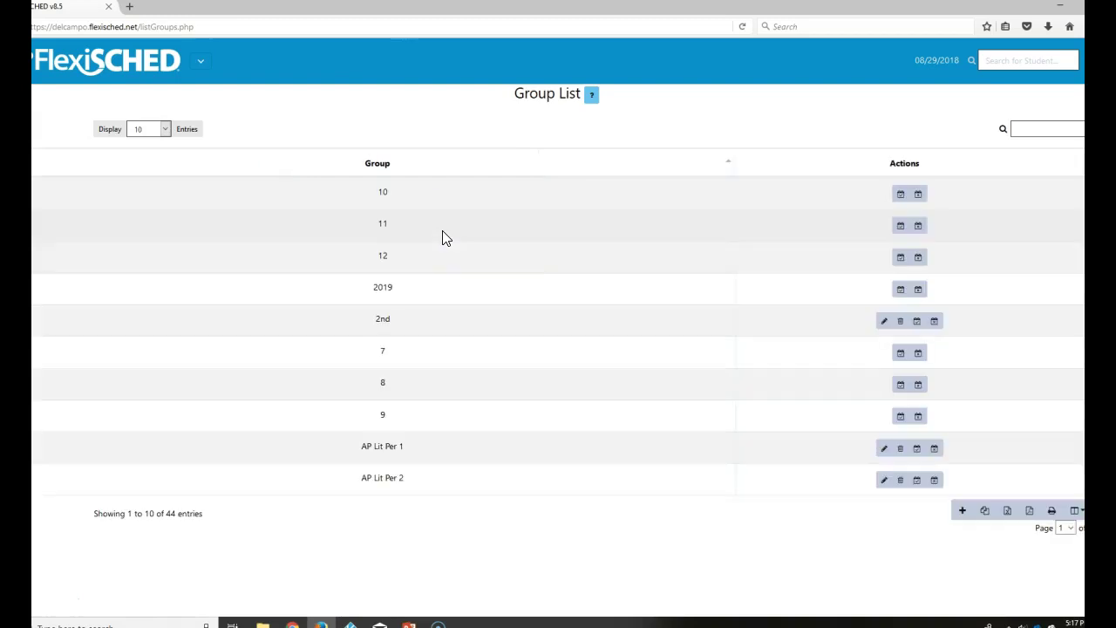
Start a new group and name it with the teacher's surname followed by "- Period Biology"
{"action": "left_click", "coordinate": [961, 512]}
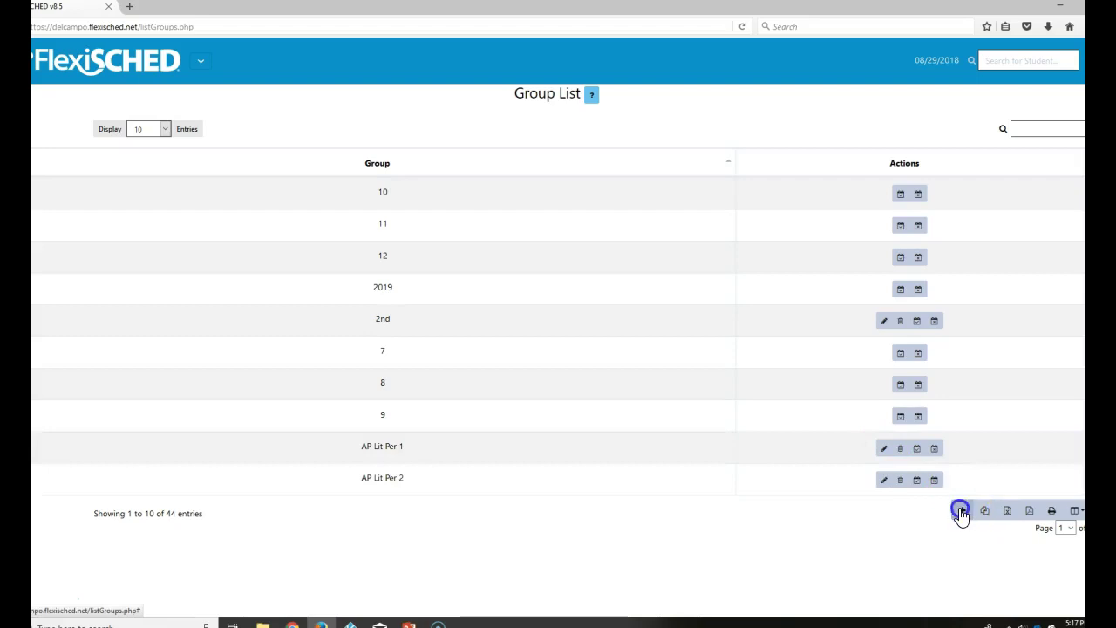
{"action": "left_click", "coordinate": [572, 112]}
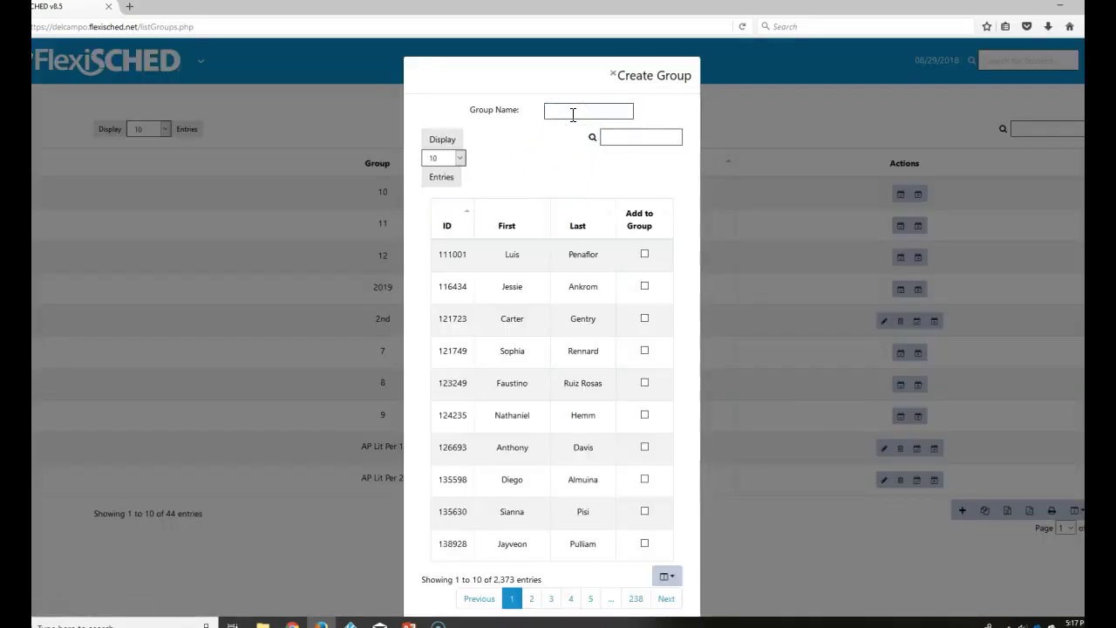
{"action": "type", "text": "Eidem- Period Biology"}
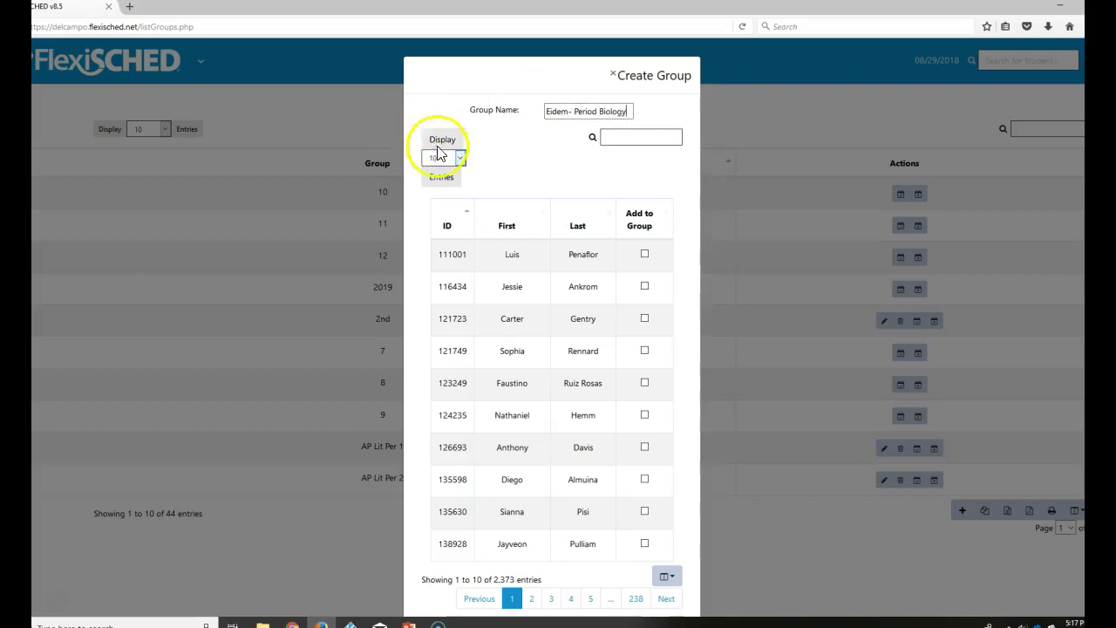
Search the students by first name, trying alternate spellings, and add the third matching student to the new group
{"action": "left_click", "coordinate": [615, 137]}
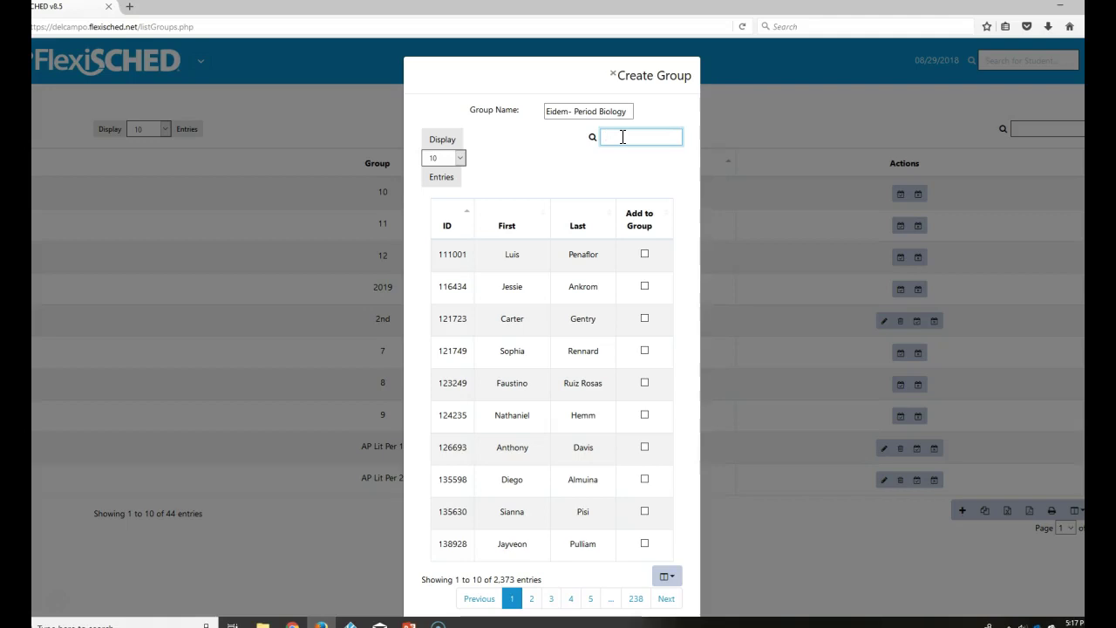
{"action": "type", "text": "jona"}
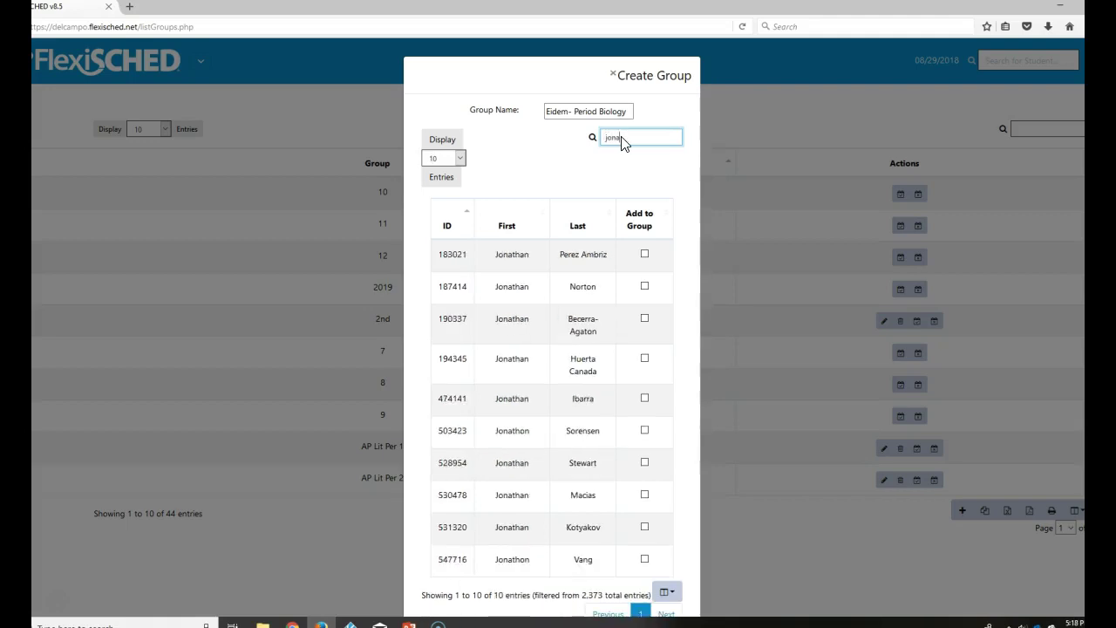
{"action": "key", "text": "BackSpace"}
{"action": "key", "text": "BackSpace"}
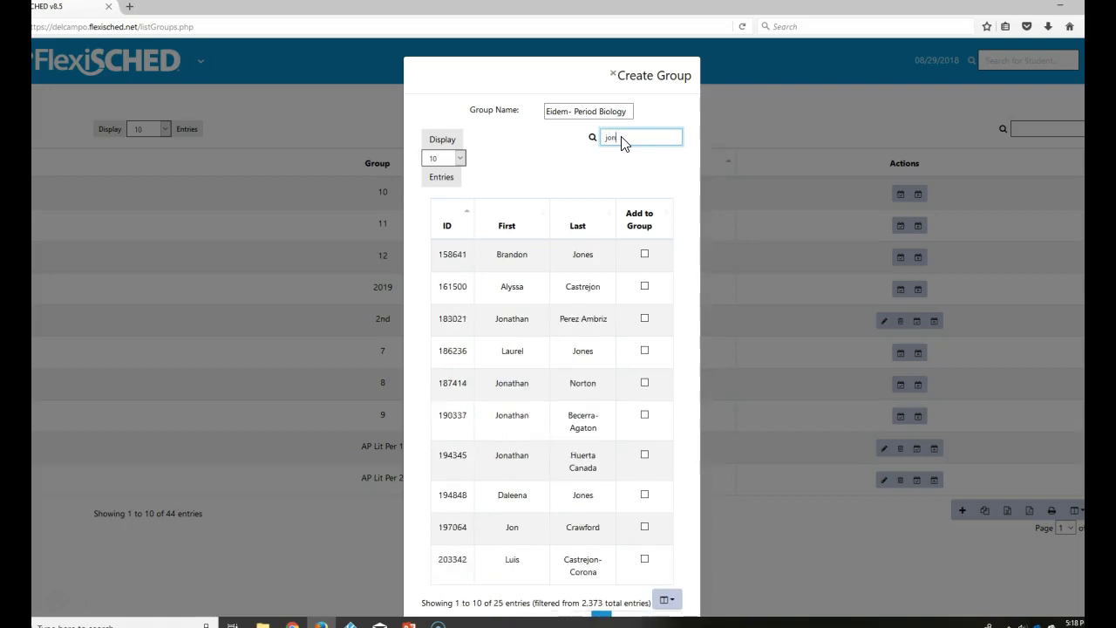
{"action": "type", "text": "hna"}
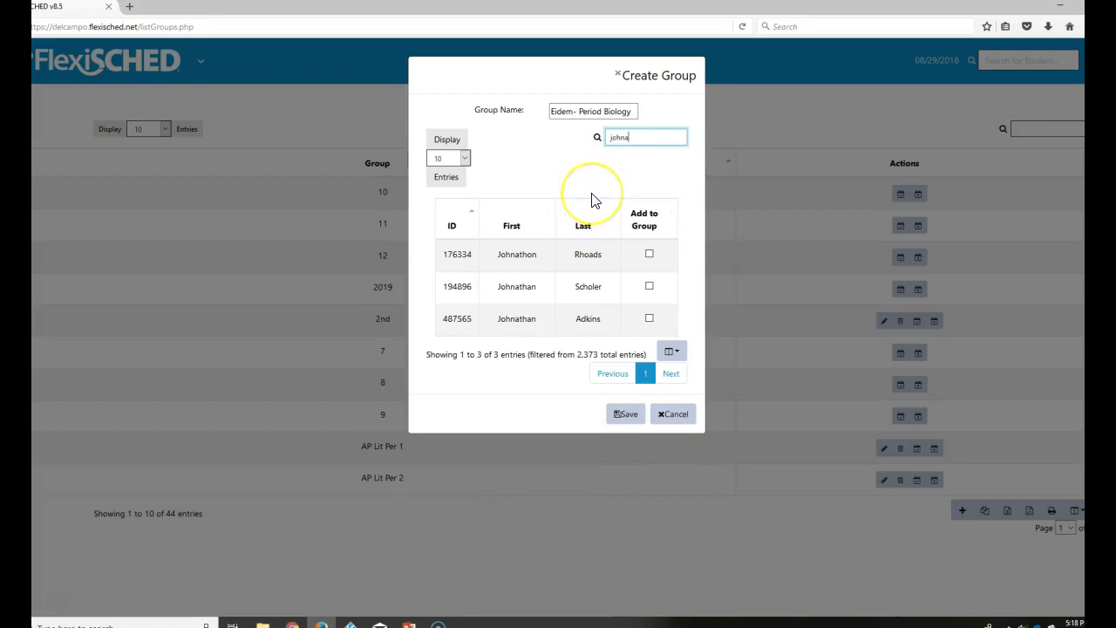
{"action": "key", "text": "BackSpace"}
{"action": "key", "text": "BackSpace"}
{"action": "key", "text": "BackSpace"}
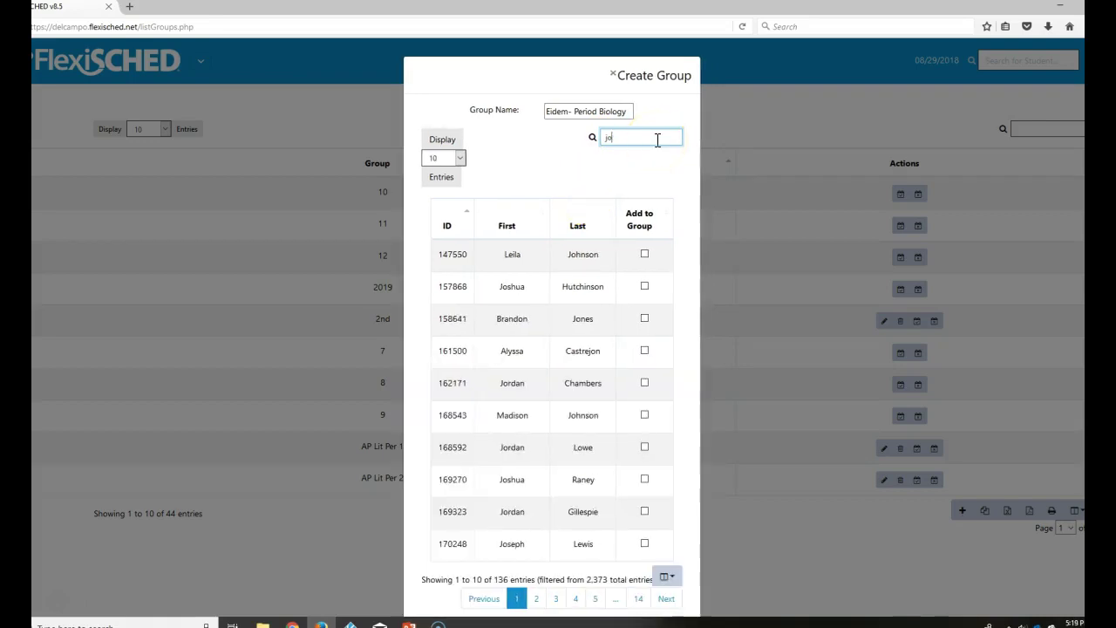
{"action": "type", "text": "na"}
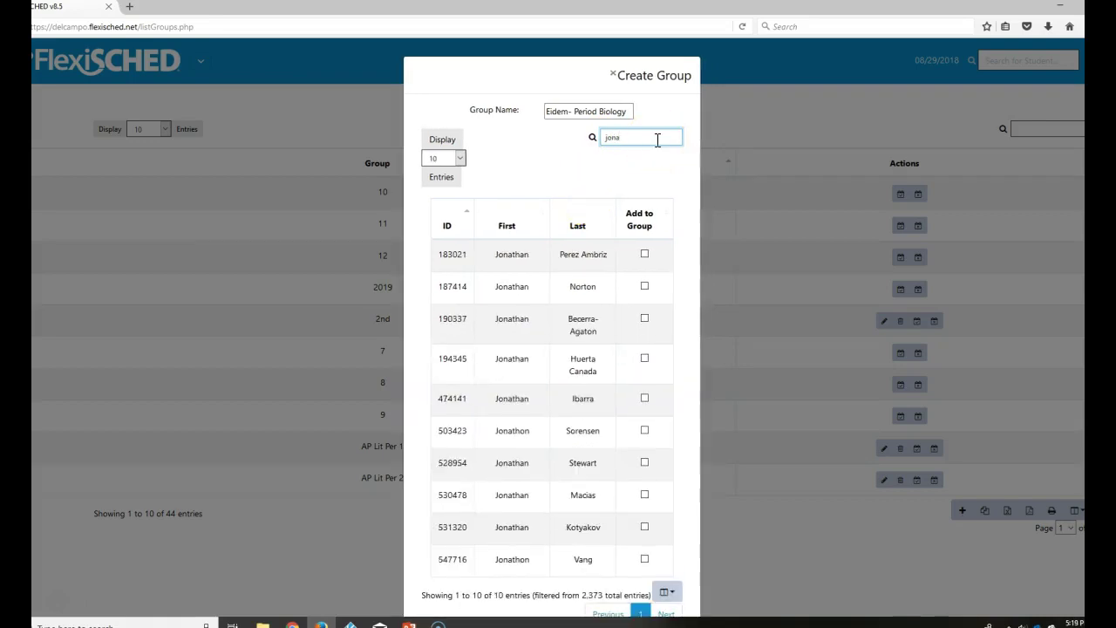
{"action": "left_click", "coordinate": [645, 319]}
Search for a second student by first name, add that student to the group, and save the group
{"action": "left_click", "coordinate": [624, 142]}
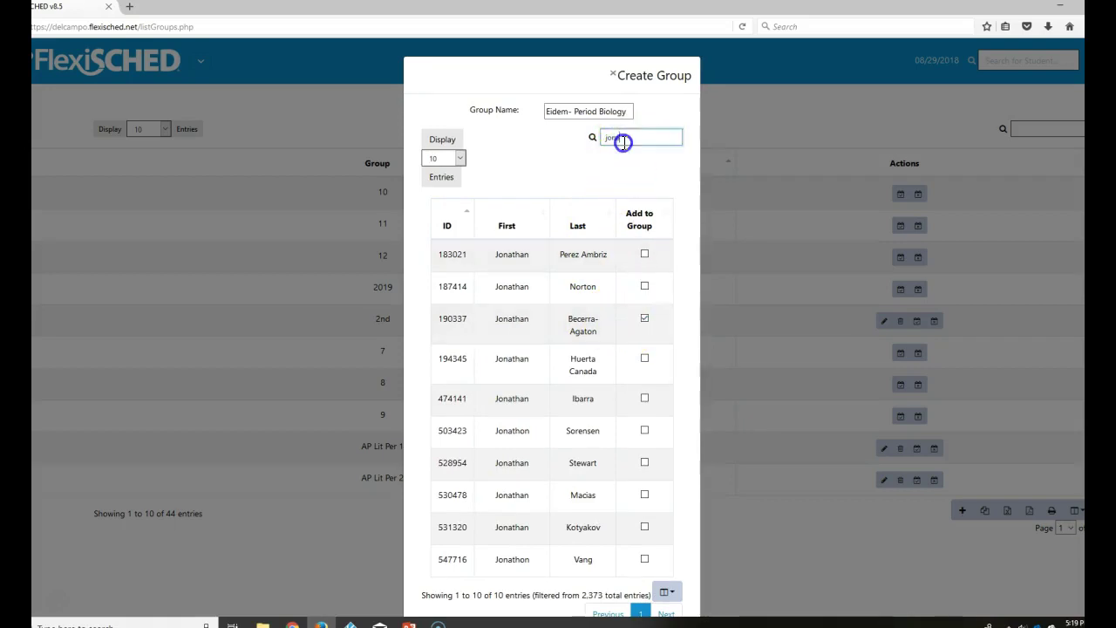
{"action": "left_click_drag", "start_coordinate": [623, 142], "coordinate": [592, 147]}
{"action": "type", "text": "Ivet"}
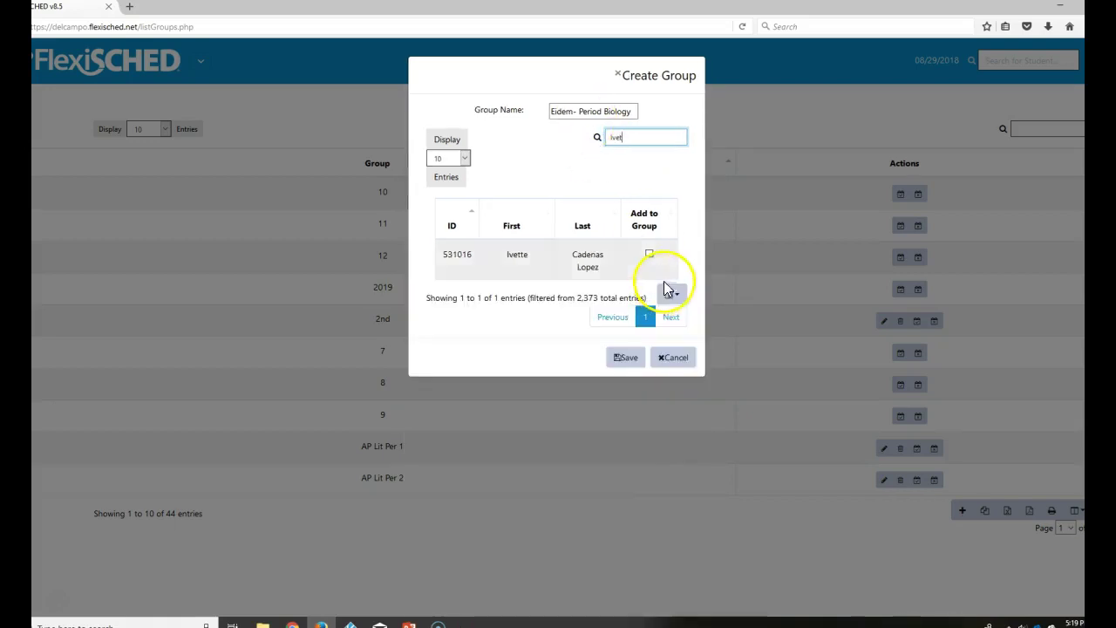
{"action": "left_click", "coordinate": [650, 254]}
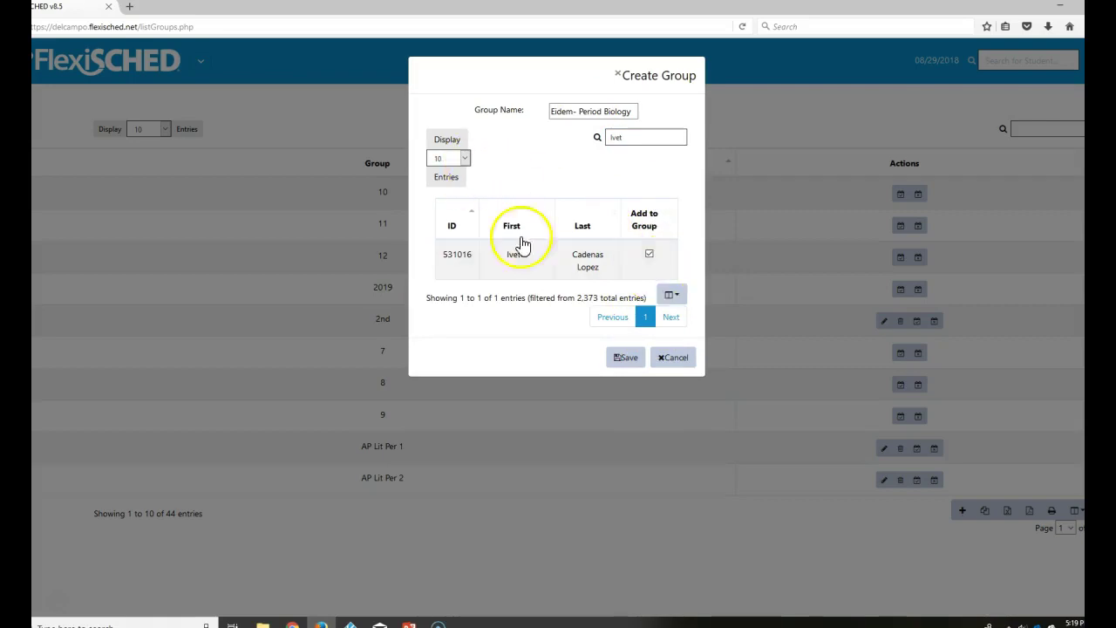
{"action": "left_click", "coordinate": [627, 358]}
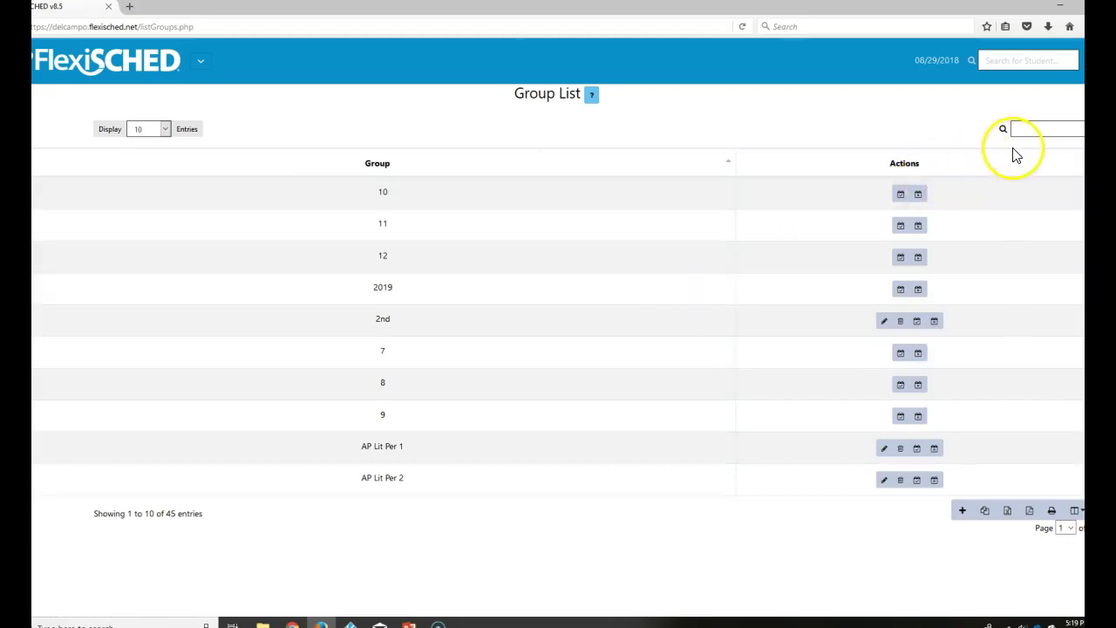
Find the Period Biology group by the teacher's surname, change "Period" to "Period 2" in its name, and save it
{"action": "left_click", "coordinate": [1023, 129]}
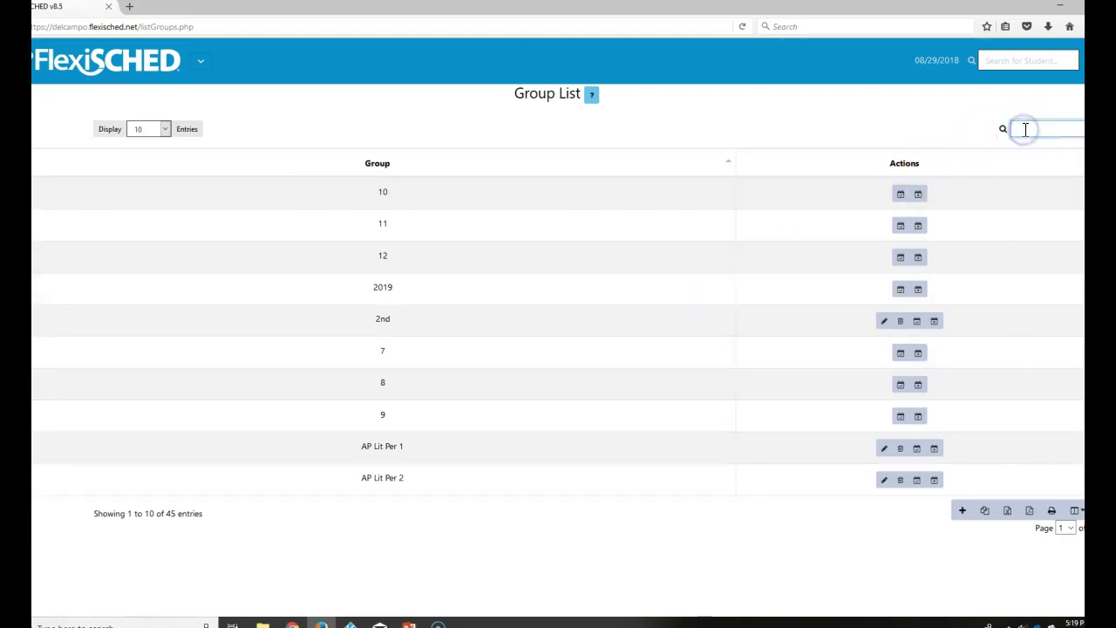
{"action": "type", "text": "eidem"}
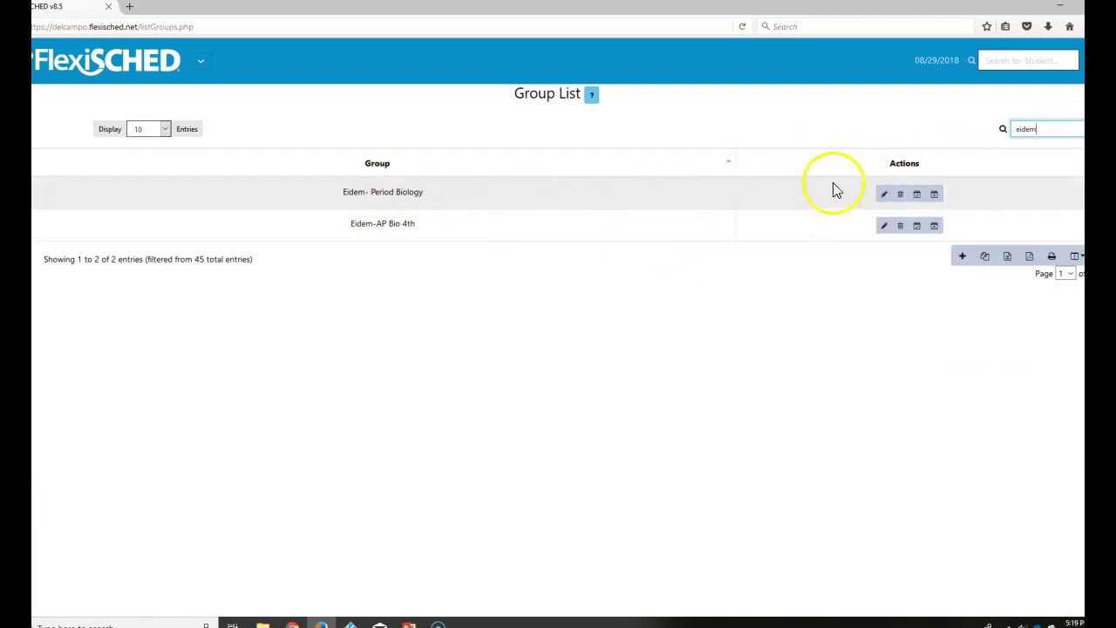
{"action": "left_click", "coordinate": [883, 197]}
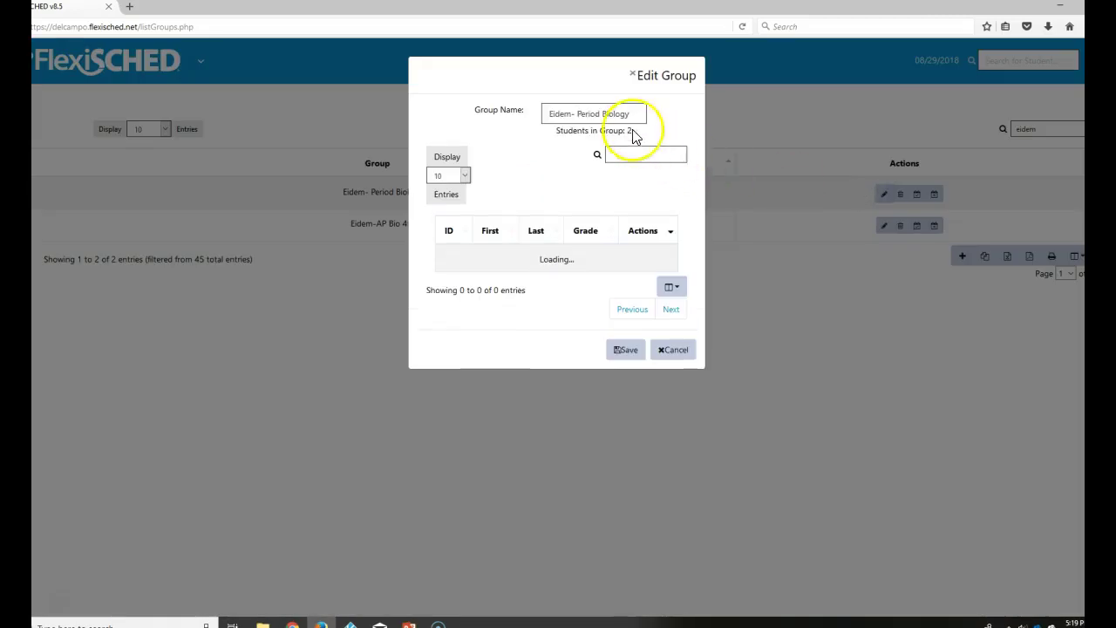
{"action": "left_click", "coordinate": [598, 113]}
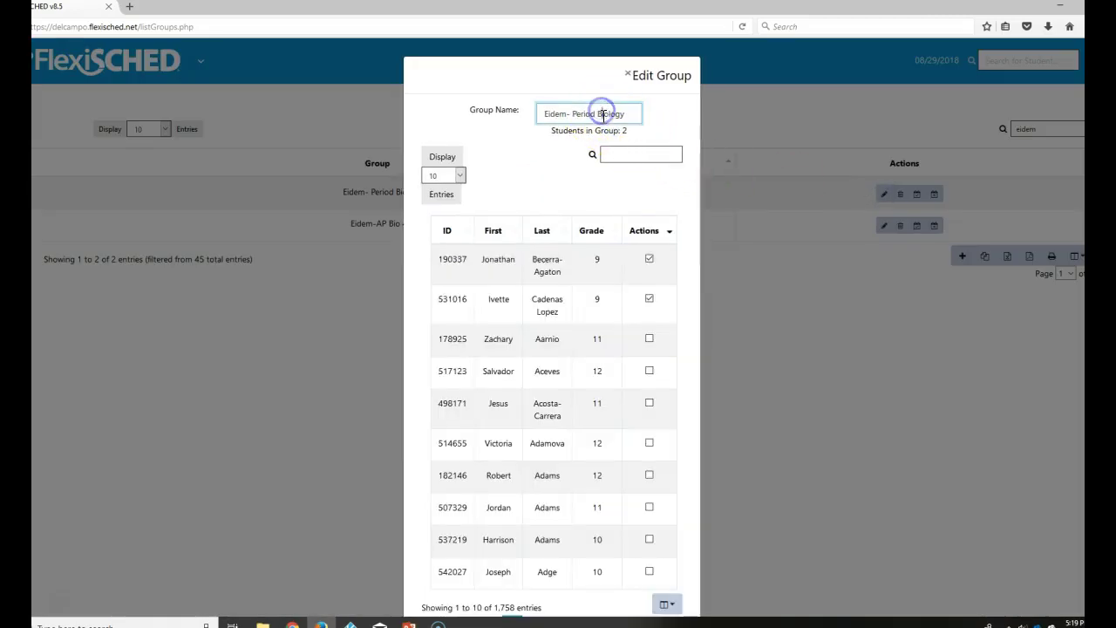
{"action": "type", "text": "e"}
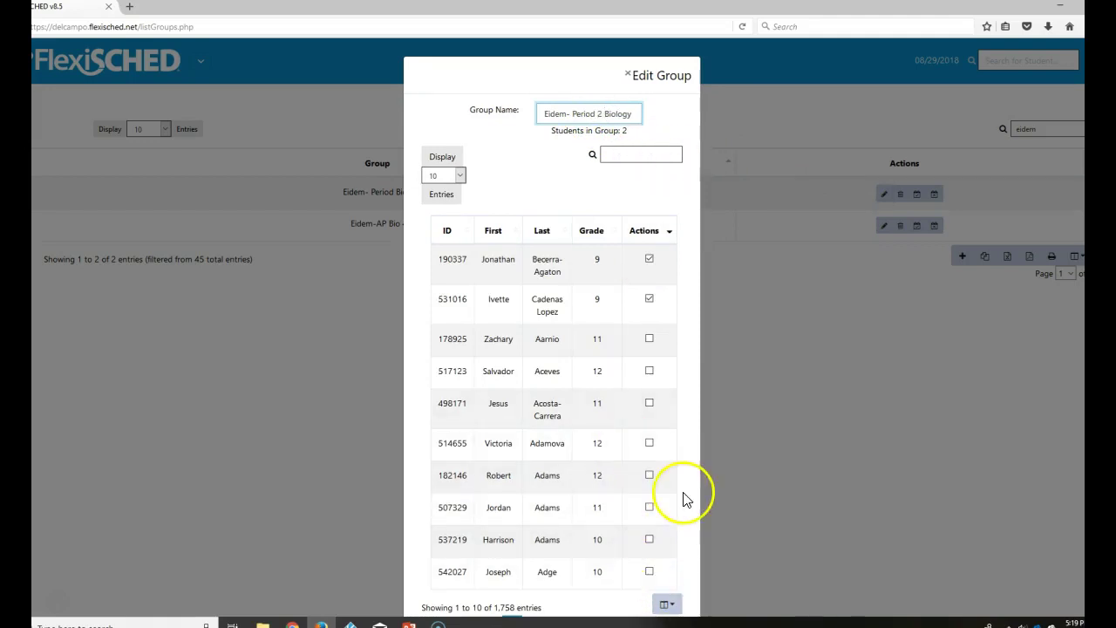
{"action": "scroll", "coordinate": [719, 467], "scroll_direction": "down", "scroll_amount": 2}
{"action": "left_click", "coordinate": [625, 579]}
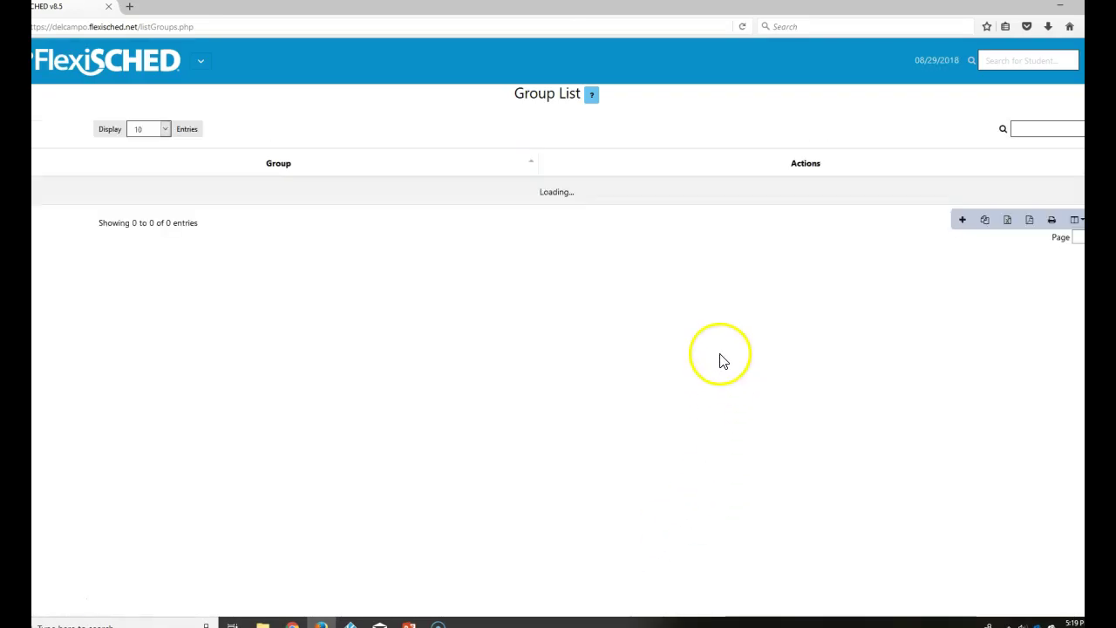
Filter the group list by the teacher's surname again to find the renamed group
{"action": "left_click", "coordinate": [1037, 129]}
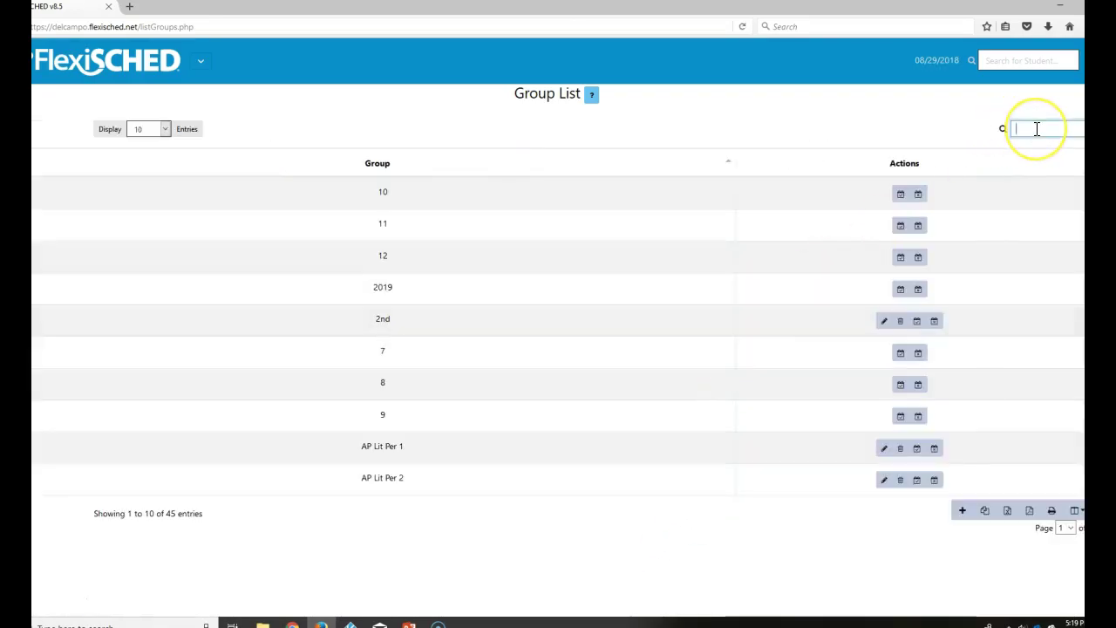
{"action": "type", "text": "eidem"}
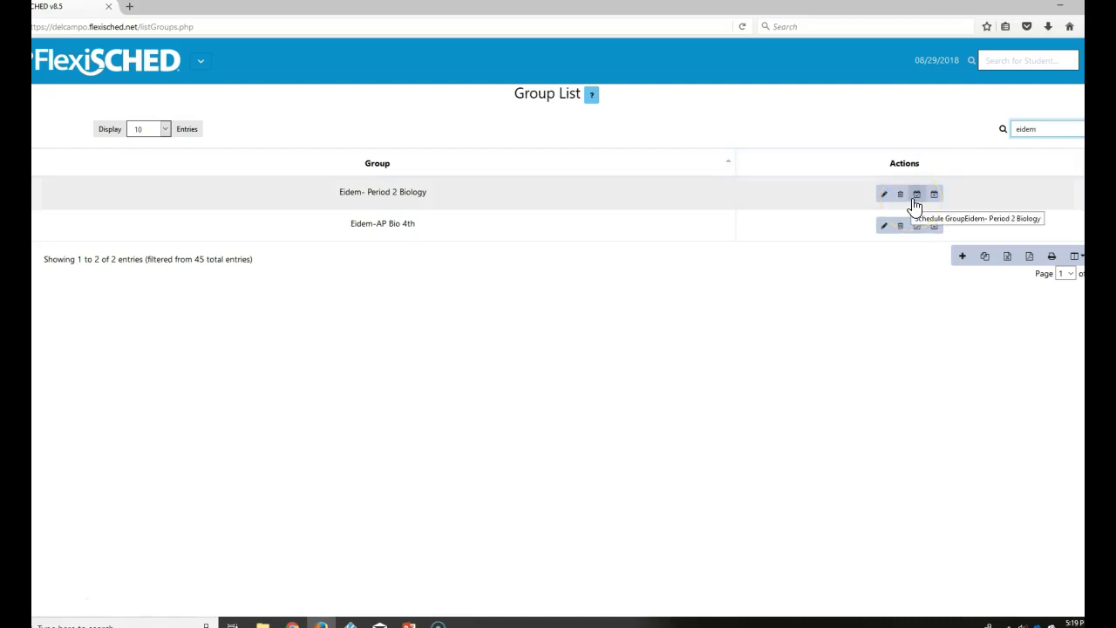
Try toggling the second and third listed students' membership in the Period 2 Biology group, and cancel the edit
{"action": "left_click", "coordinate": [886, 197]}
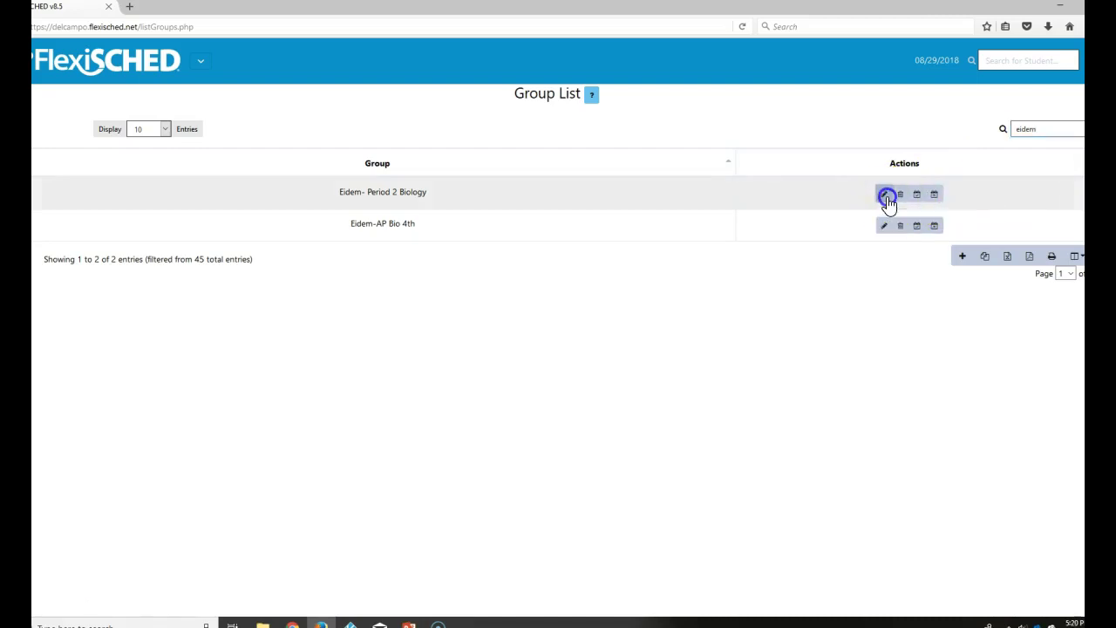
{"action": "left_click", "coordinate": [887, 196]}
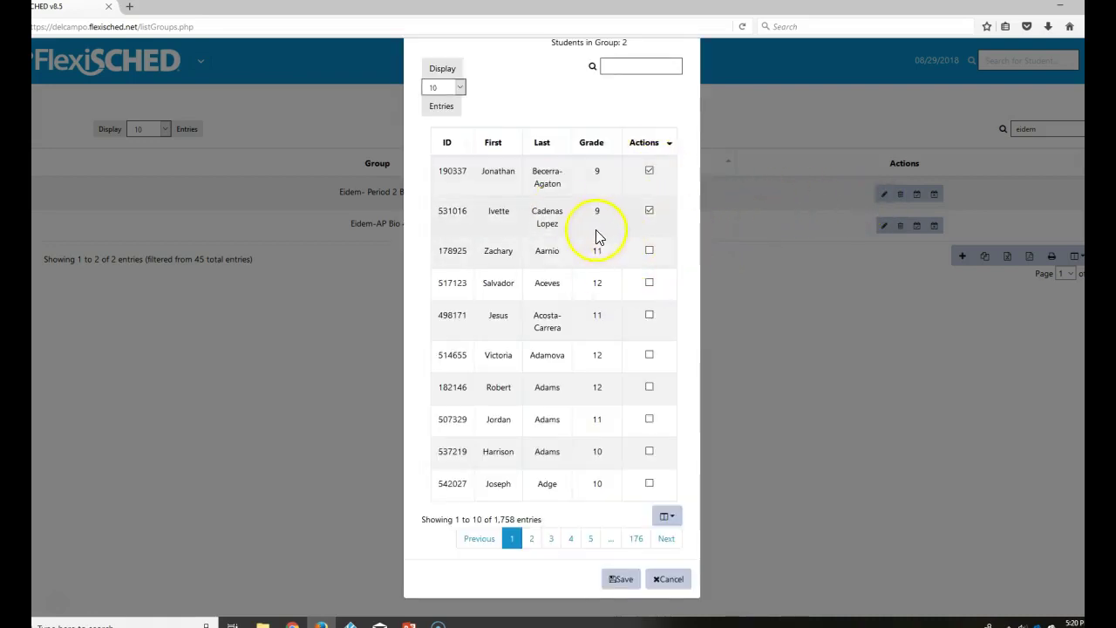
{"action": "left_click", "coordinate": [649, 212]}
{"action": "left_click", "coordinate": [651, 215]}
{"action": "left_click", "coordinate": [649, 212]}
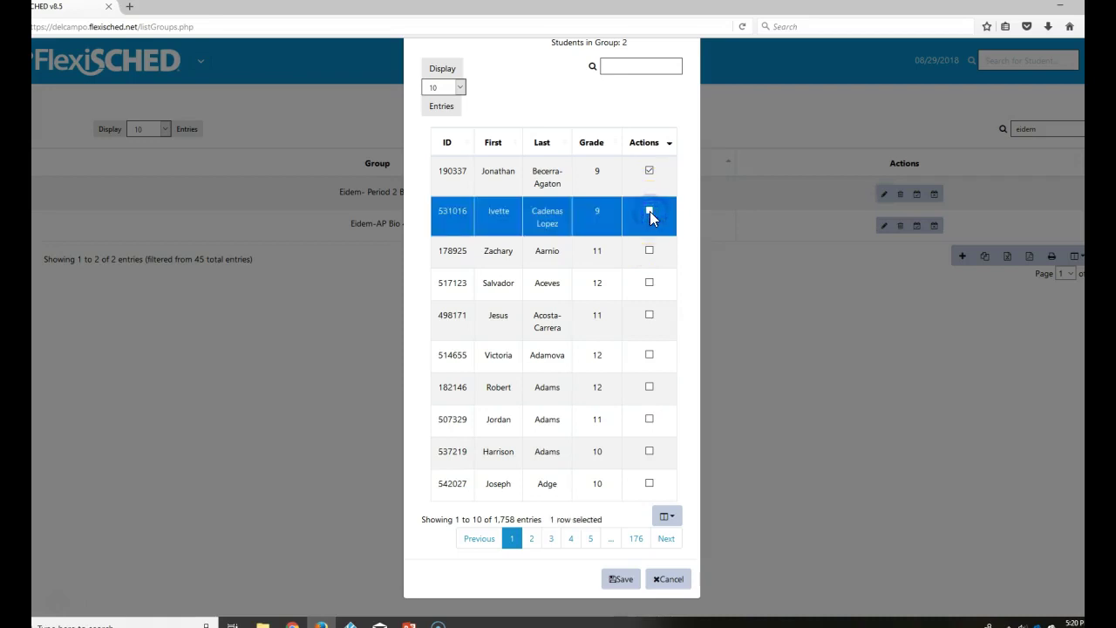
{"action": "left_click", "coordinate": [650, 211]}
{"action": "left_click", "coordinate": [649, 251]}
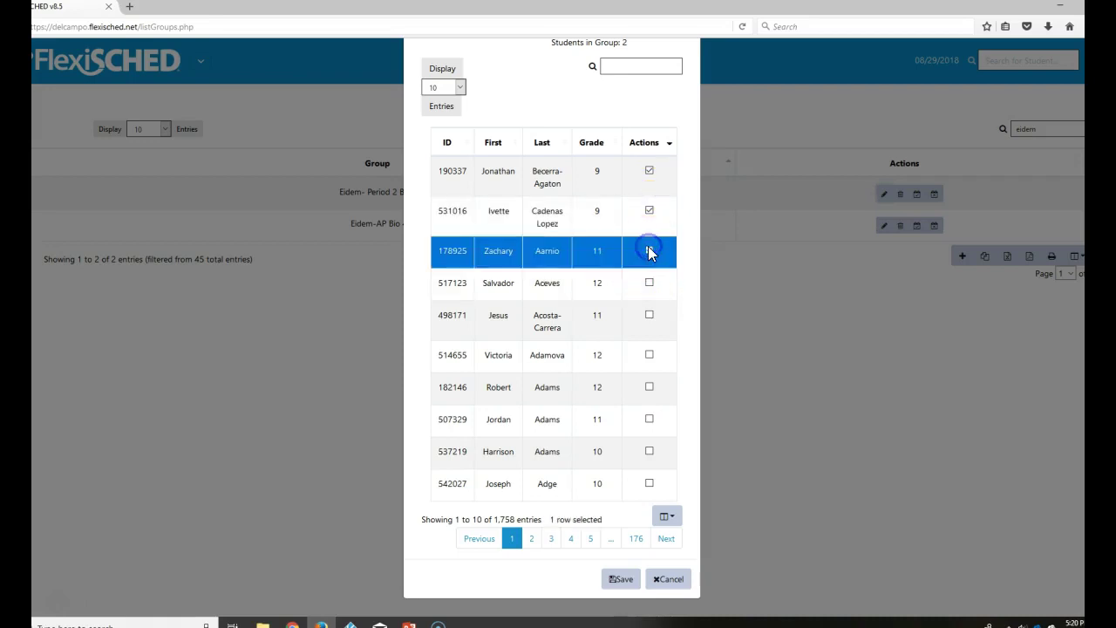
{"action": "left_click", "coordinate": [650, 252]}
{"action": "left_click", "coordinate": [668, 580]}
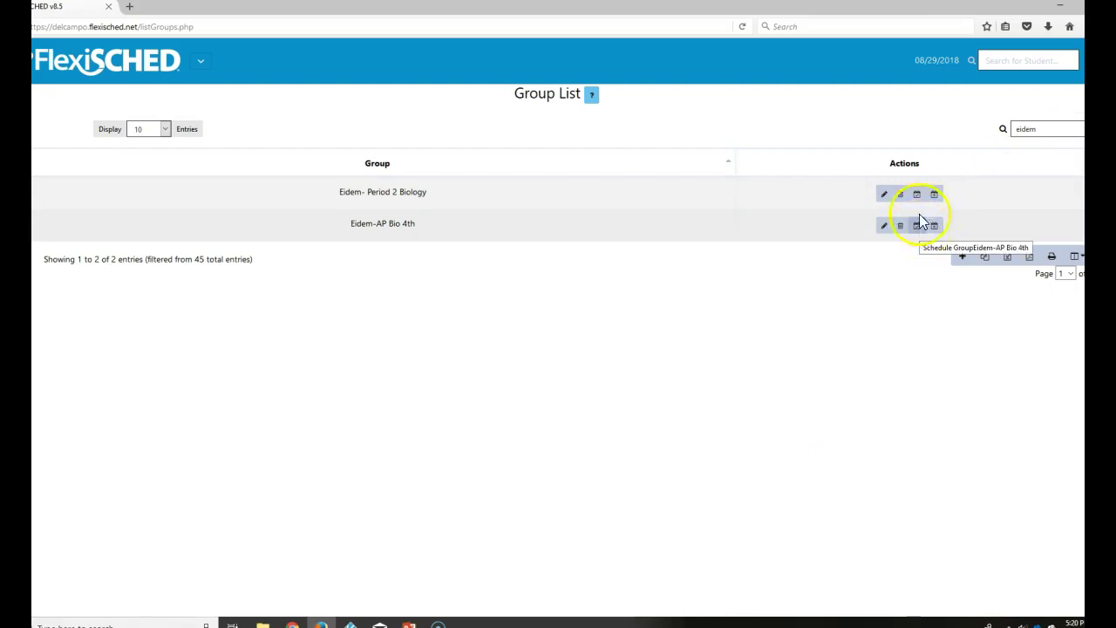
Start scheduling the Period 2 Biology group and set the day to Fri
{"action": "left_click", "coordinate": [918, 192]}
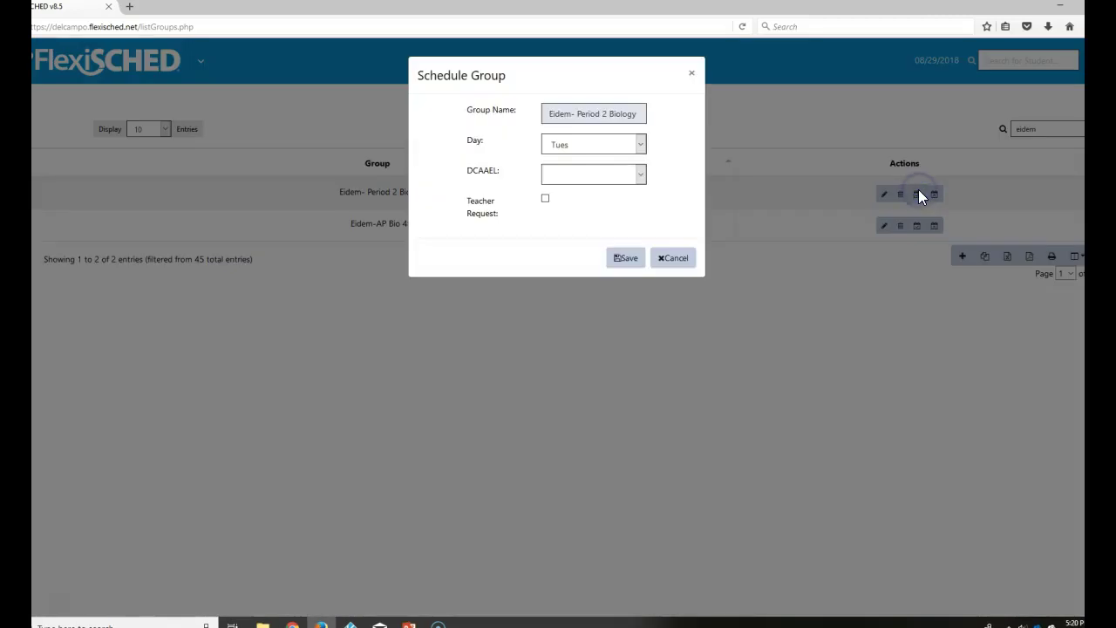
{"action": "left_click", "coordinate": [646, 142]}
{"action": "left_click", "coordinate": [605, 166]}
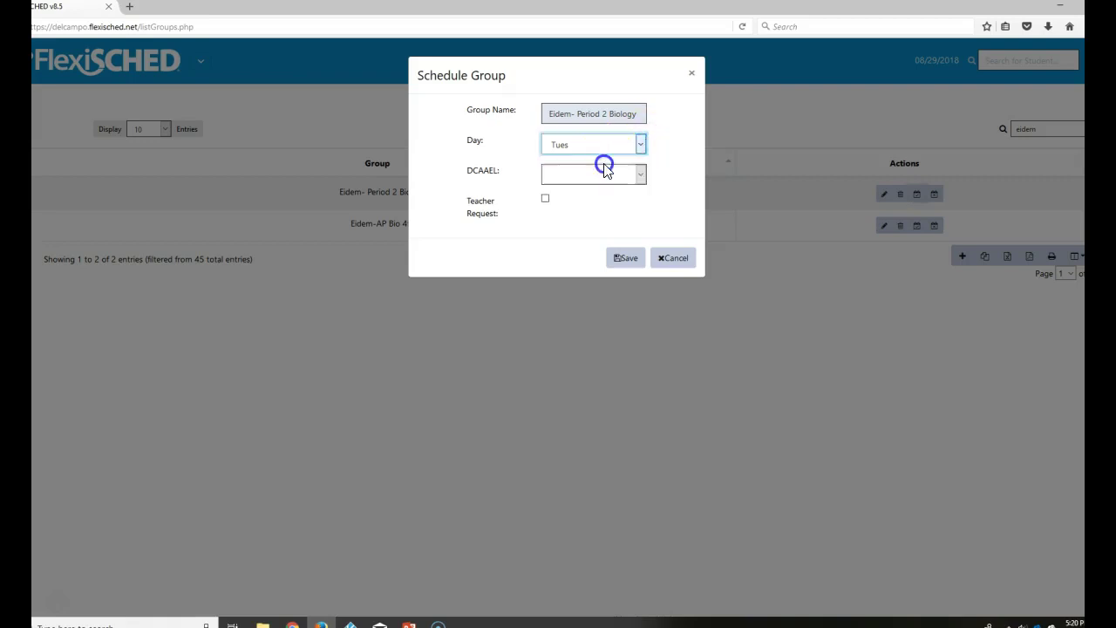
{"action": "left_click", "coordinate": [639, 175]}
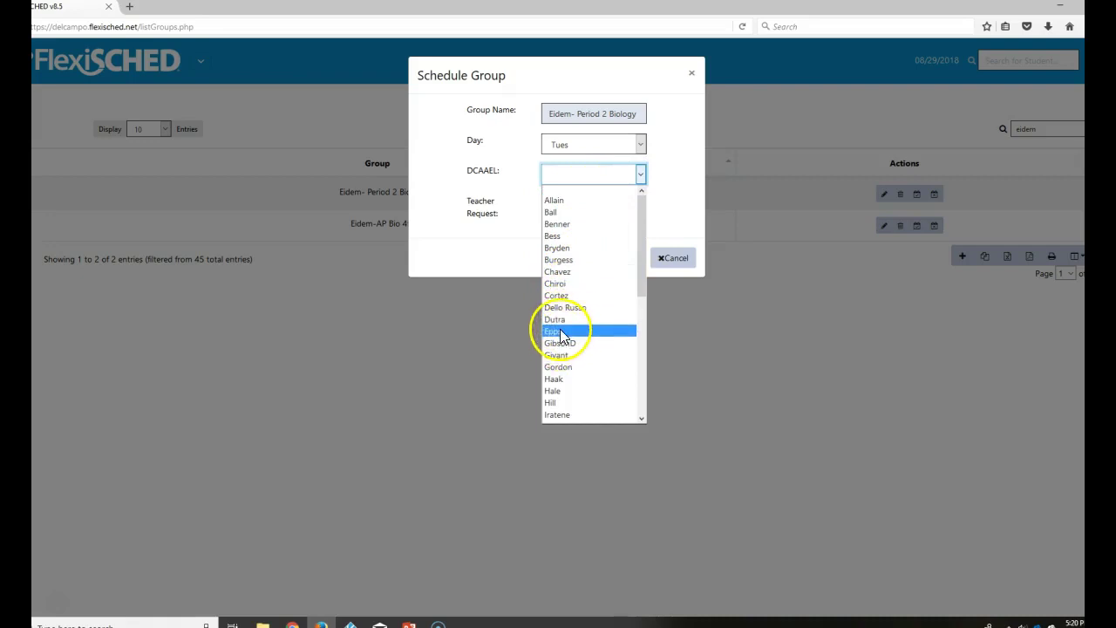
{"action": "left_click", "coordinate": [641, 143]}
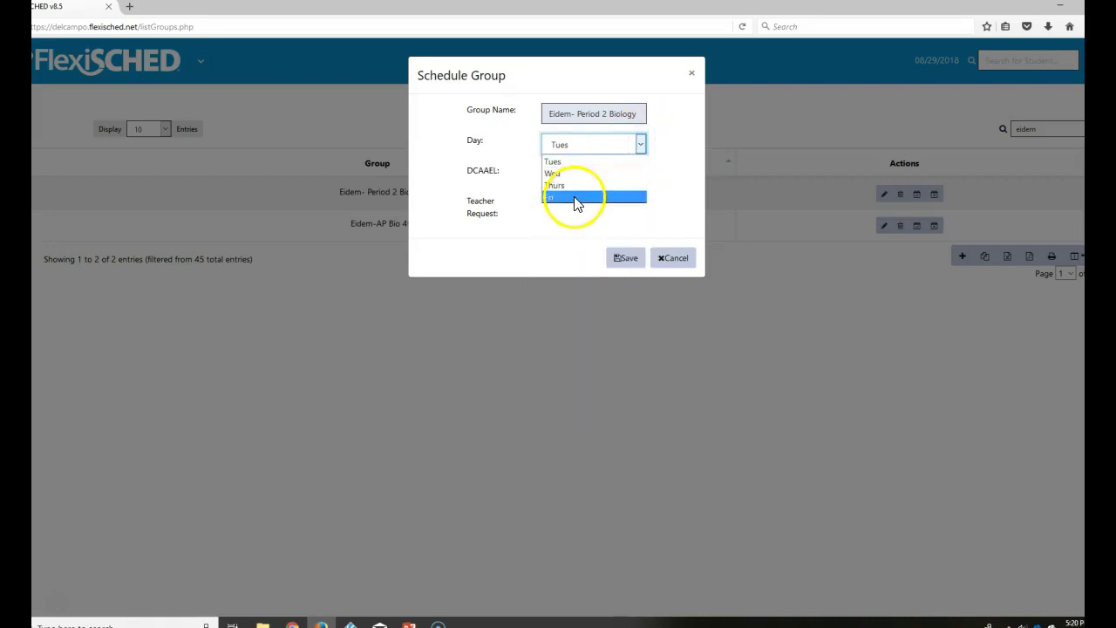
{"action": "left_click", "coordinate": [578, 197]}
Assign the group to the baseball field maintenance teacher as the DCAAEL, mark it as a Teacher Request, and save the group schedule
{"action": "left_click", "coordinate": [640, 175]}
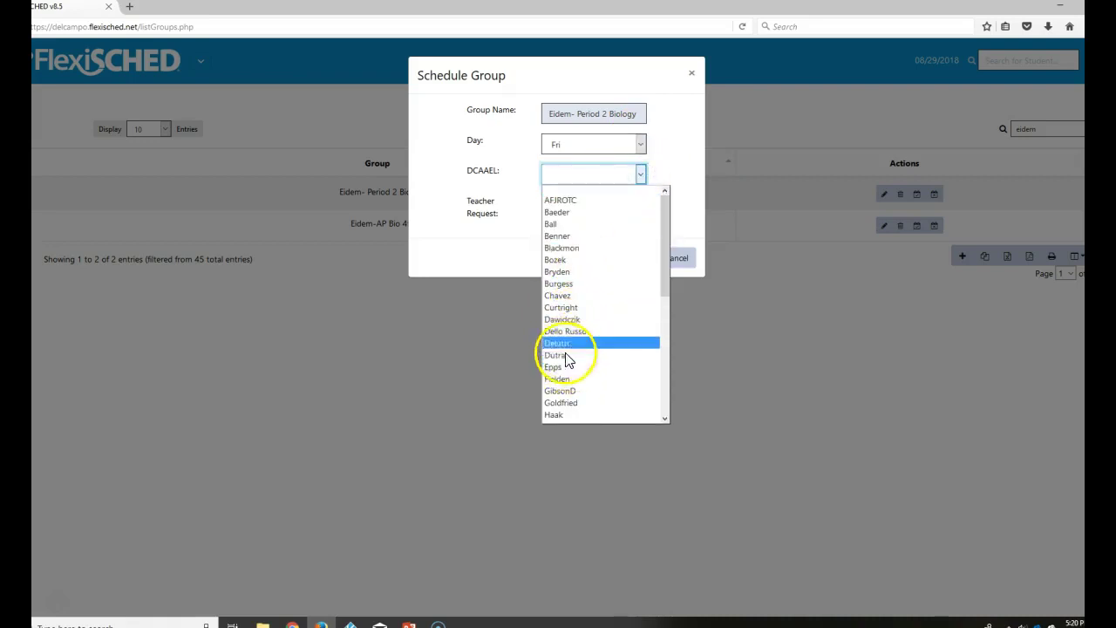
{"action": "left_click", "coordinate": [693, 207]}
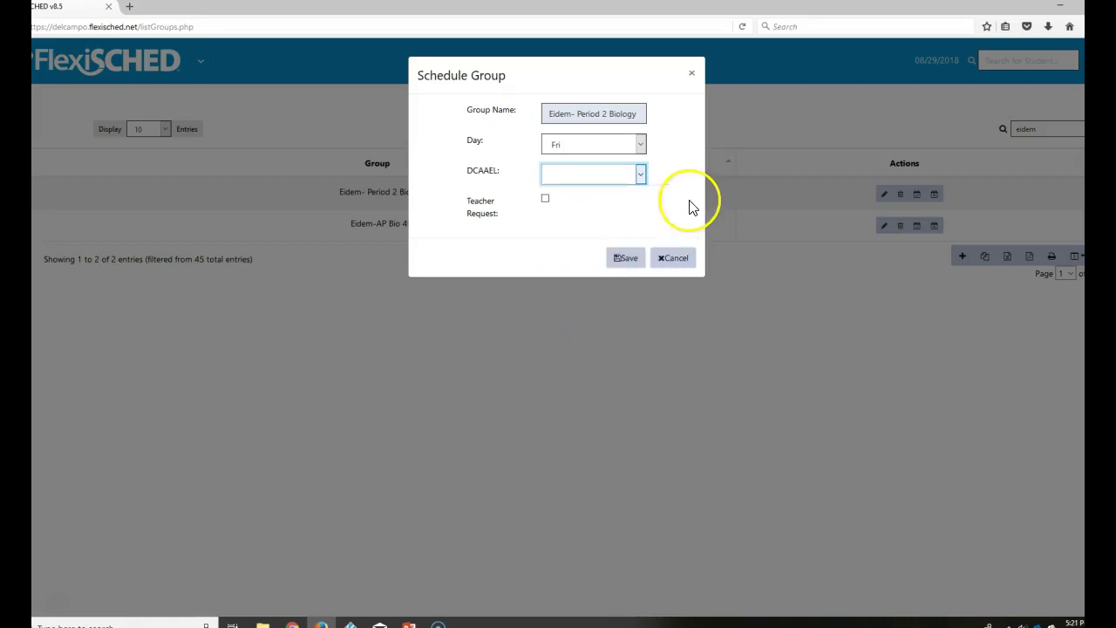
{"action": "left_click", "coordinate": [641, 176]}
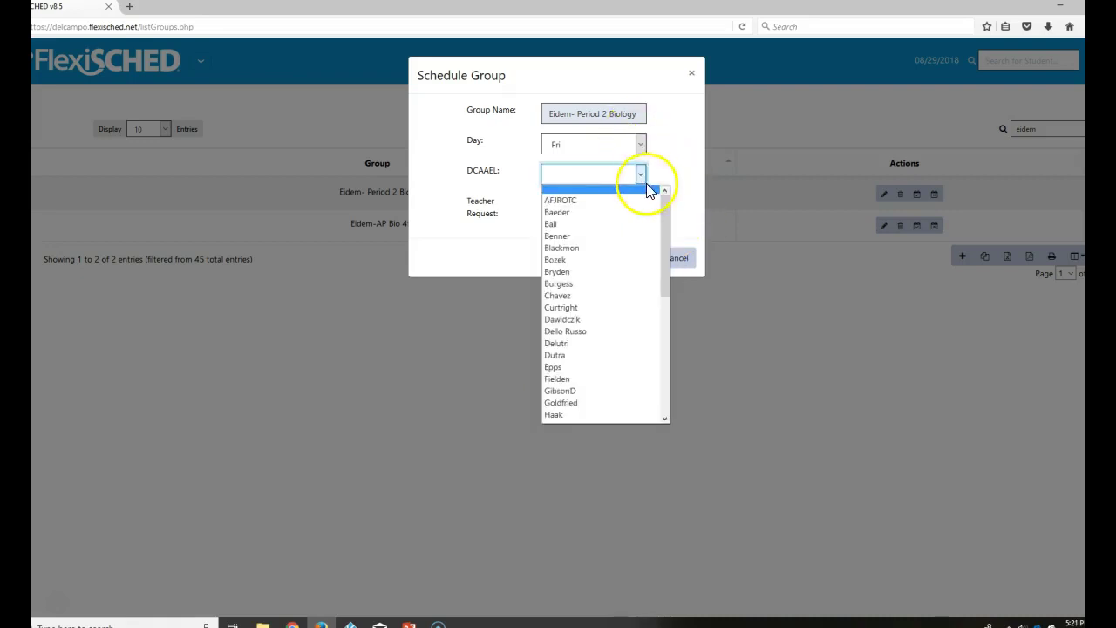
{"action": "left_click", "coordinate": [559, 320]}
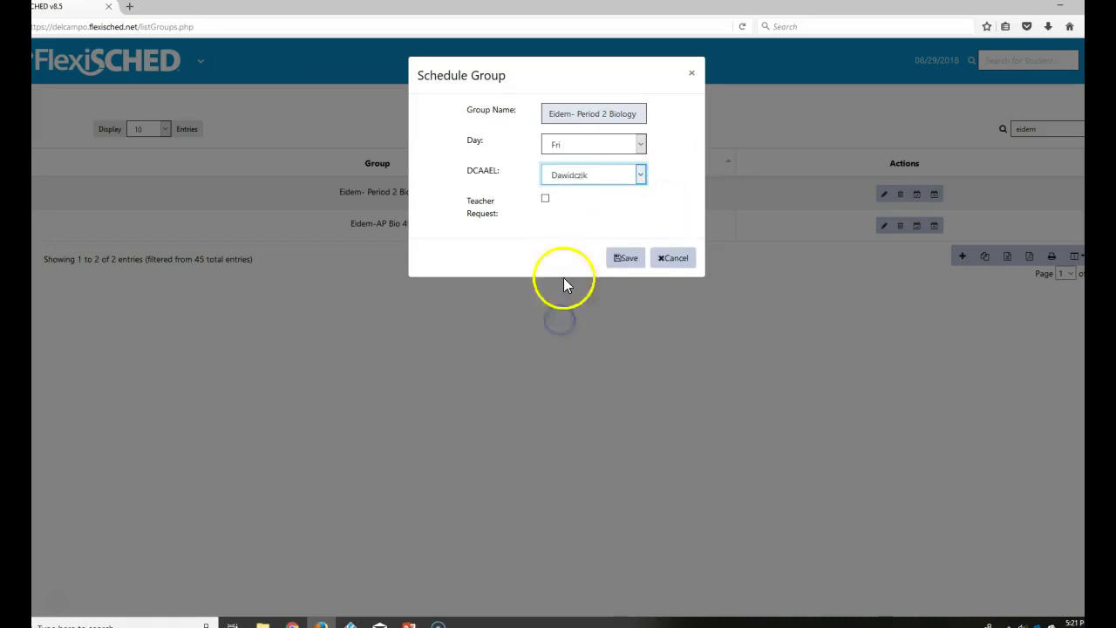
{"action": "left_click", "coordinate": [545, 200]}
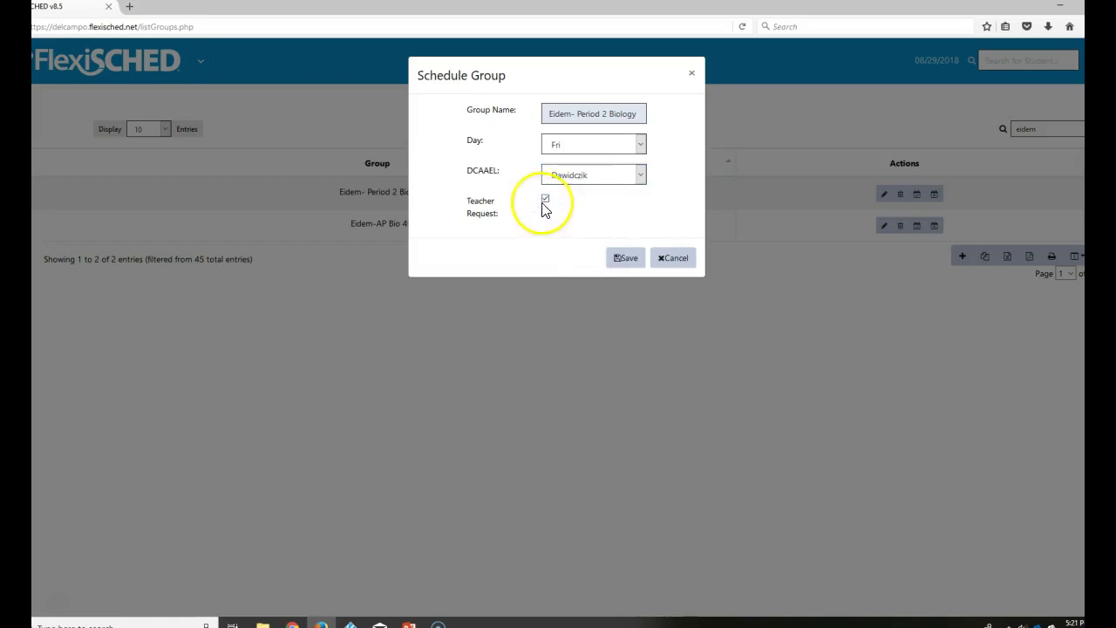
{"action": "left_click", "coordinate": [624, 260]}
{"action": "left_click_drag", "start_coordinate": [613, 228], "coordinate": [524, 128]}
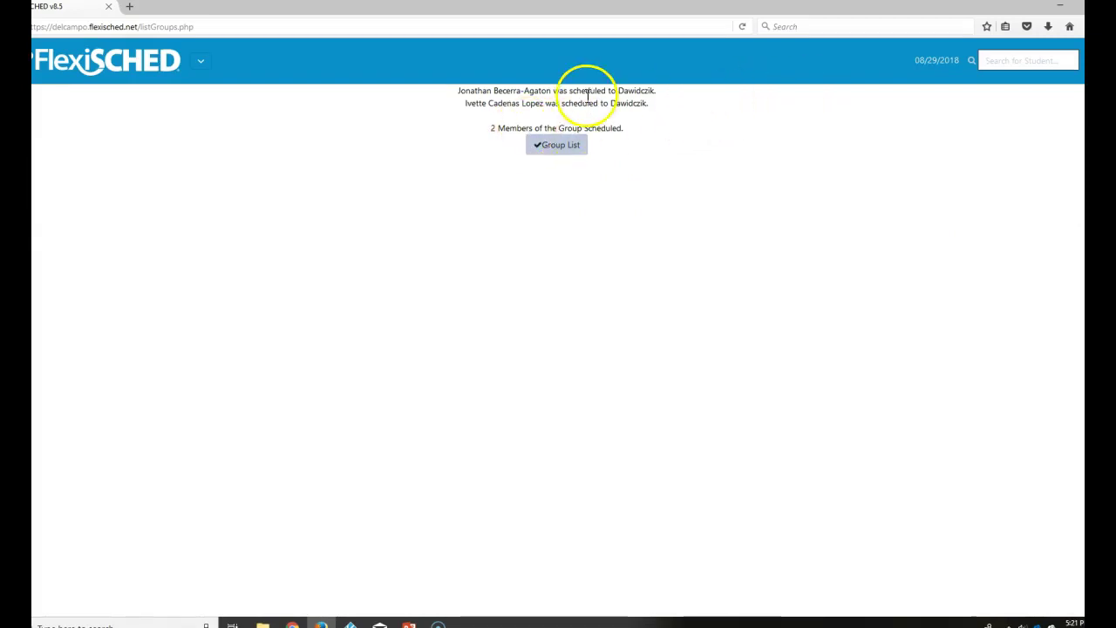
Filter the Master Schedule's Fri 08/31/2018 column by the assigned teacher's surname and check the group's students for the teacher-request mark
{"action": "left_click", "coordinate": [201, 67]}
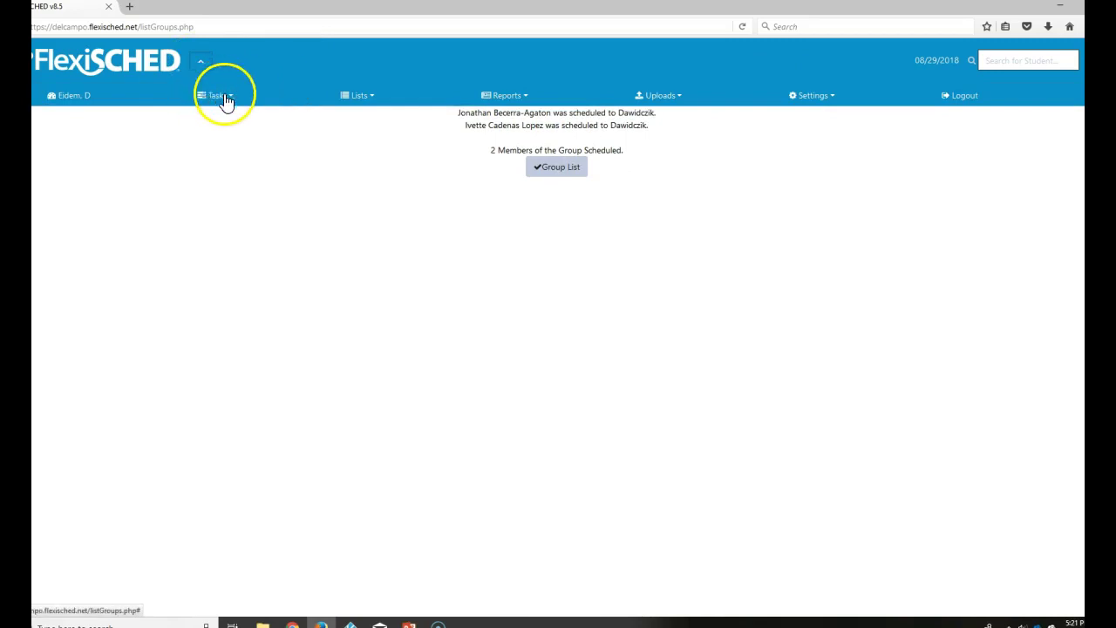
{"action": "left_click", "coordinate": [348, 97]}
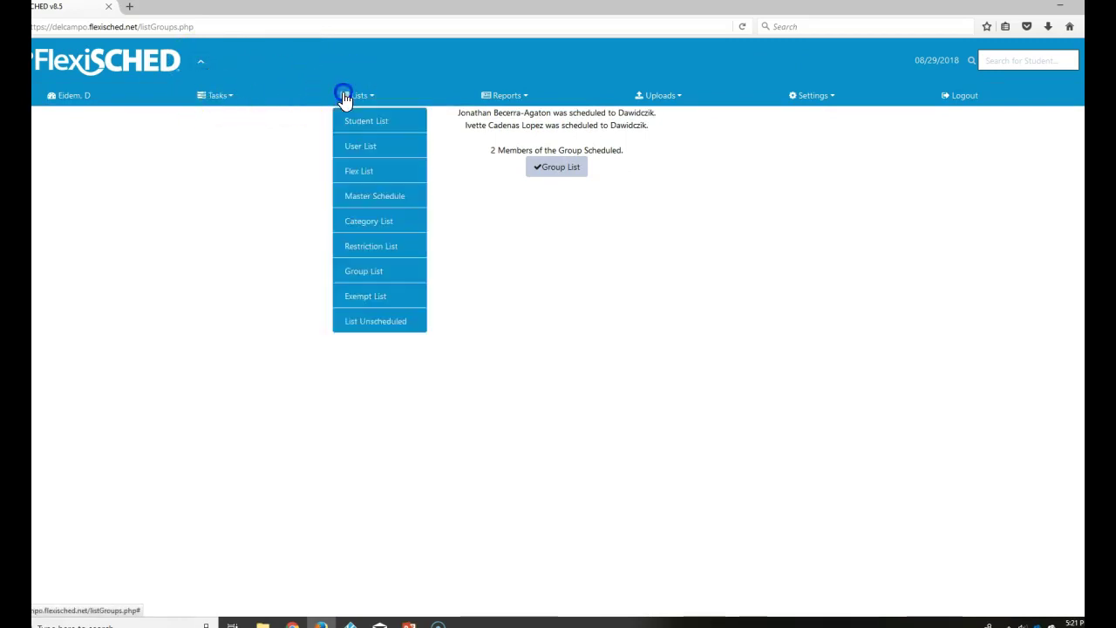
{"action": "left_click", "coordinate": [365, 196]}
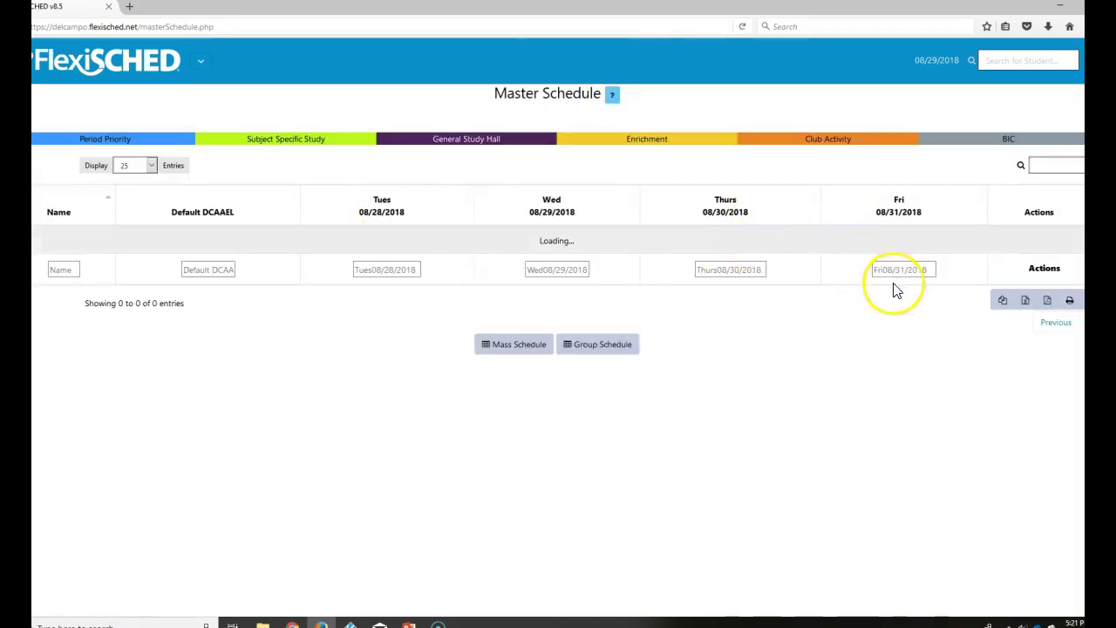
{"action": "scroll", "coordinate": [987, 310], "scroll_direction": "down", "scroll_amount": 6}
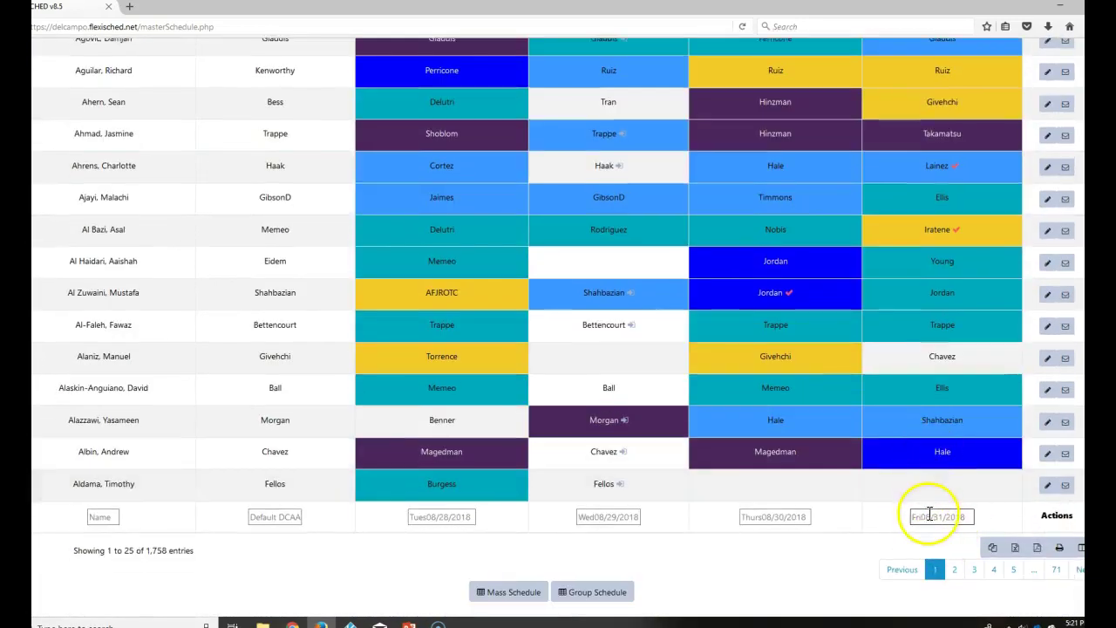
{"action": "left_click", "coordinate": [926, 518]}
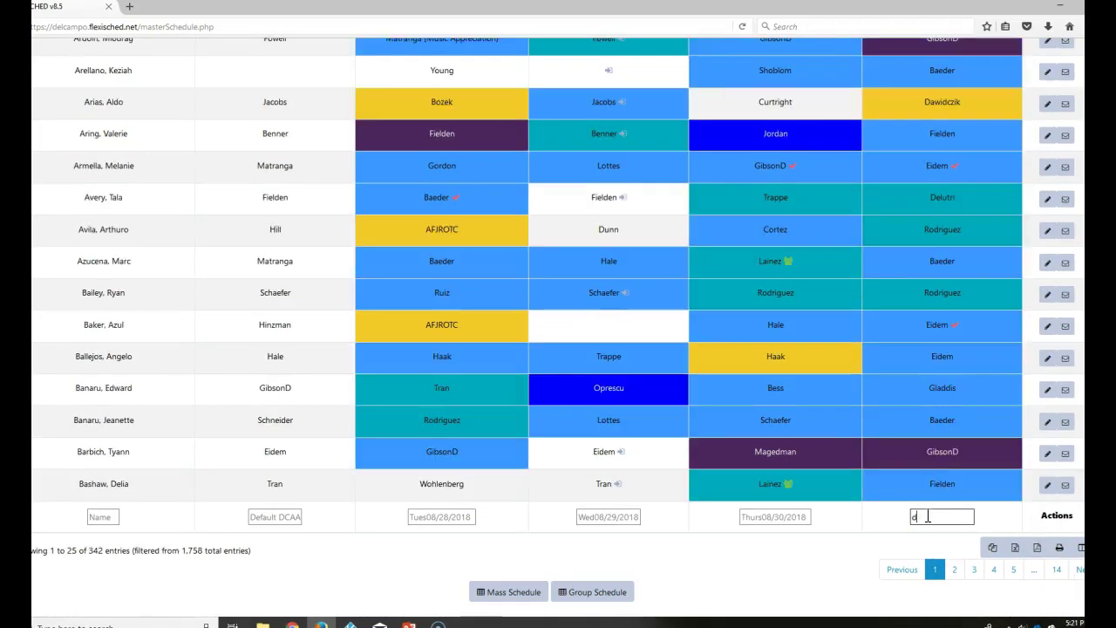
{"action": "type", "text": "daw"}
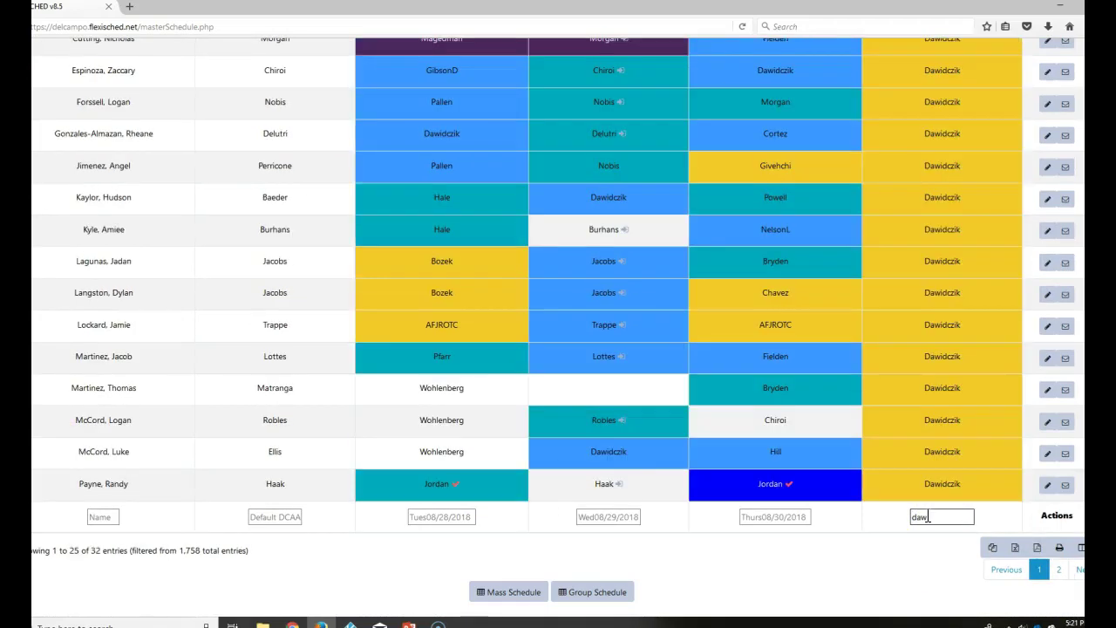
{"action": "scroll", "coordinate": [558, 327], "scroll_direction": "up", "scroll_amount": 5}
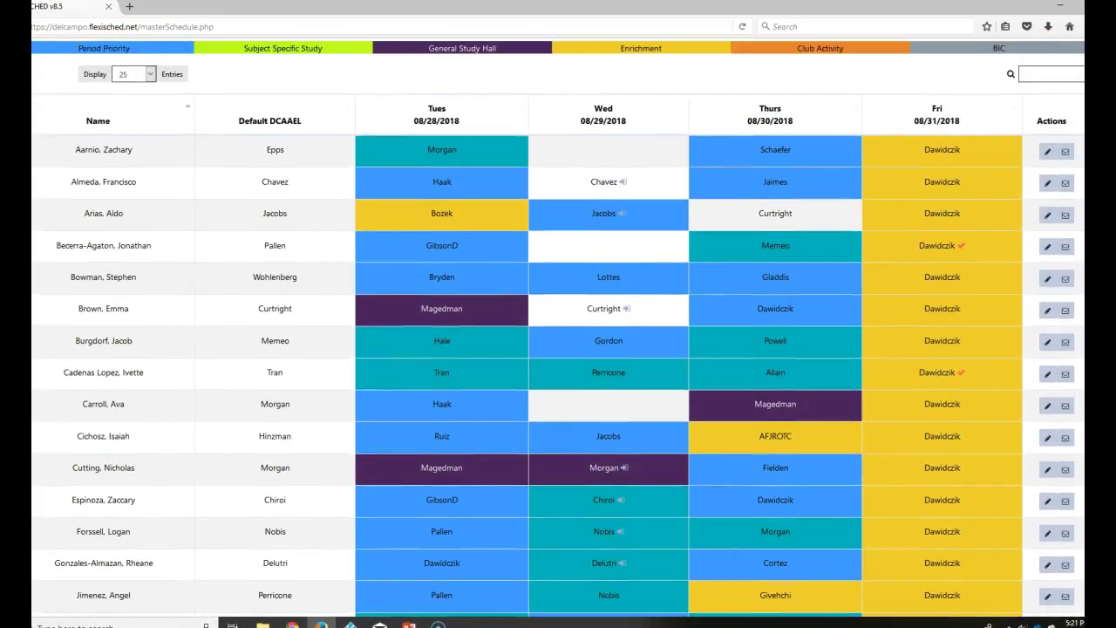
{"action": "scroll", "coordinate": [1045, 242], "scroll_direction": "down", "scroll_amount": 1}
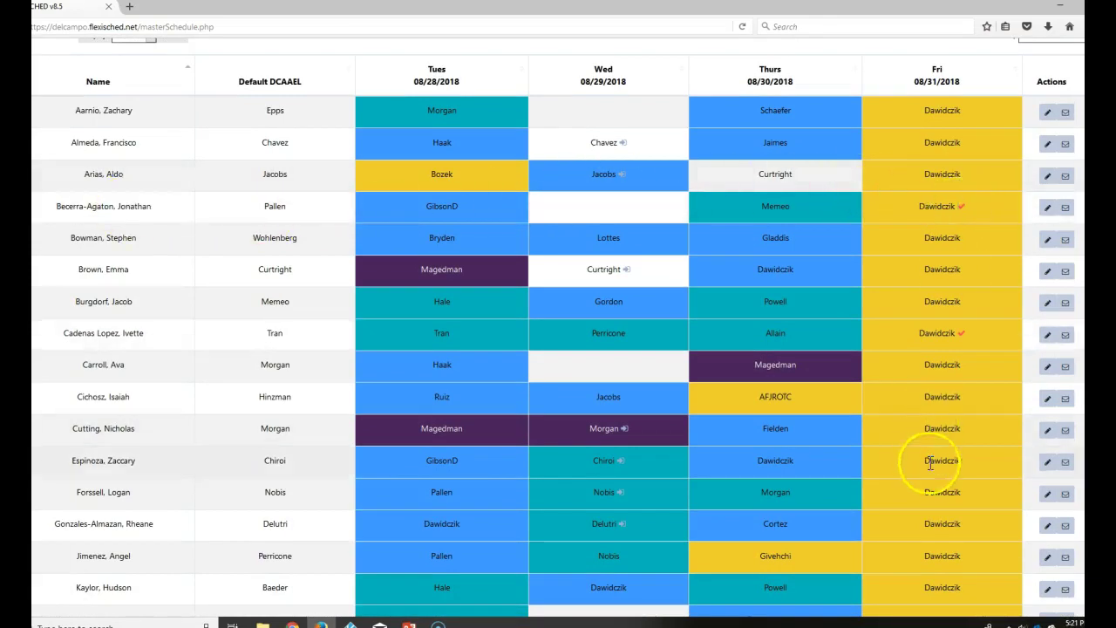
{"action": "scroll", "coordinate": [928, 454], "scroll_direction": "down", "scroll_amount": 3}
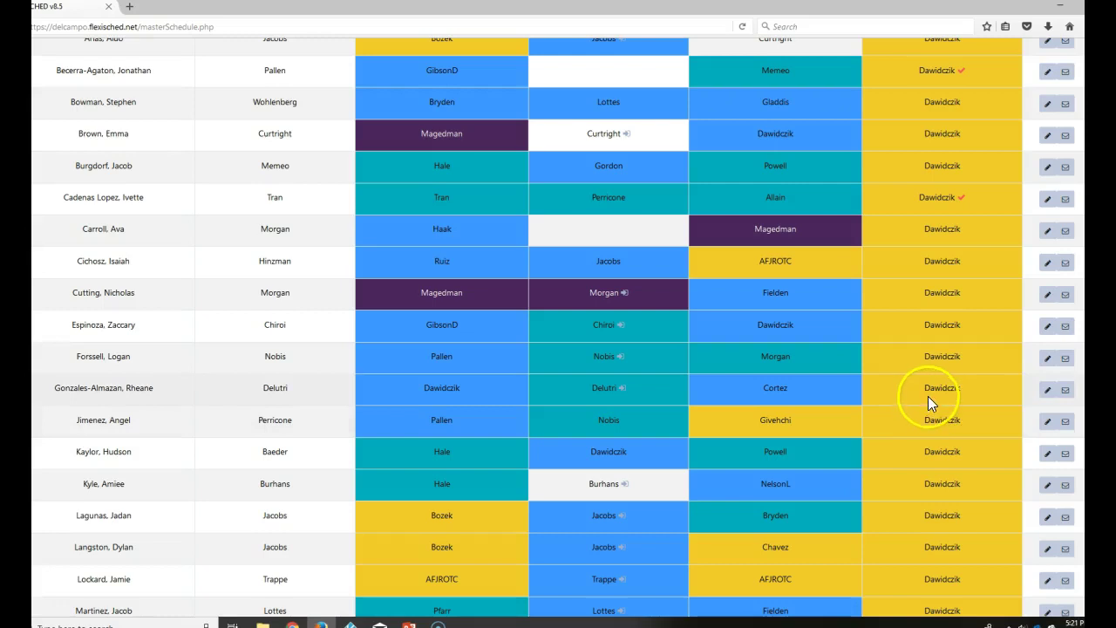
{"action": "scroll", "coordinate": [945, 319], "scroll_direction": "down", "scroll_amount": 4}
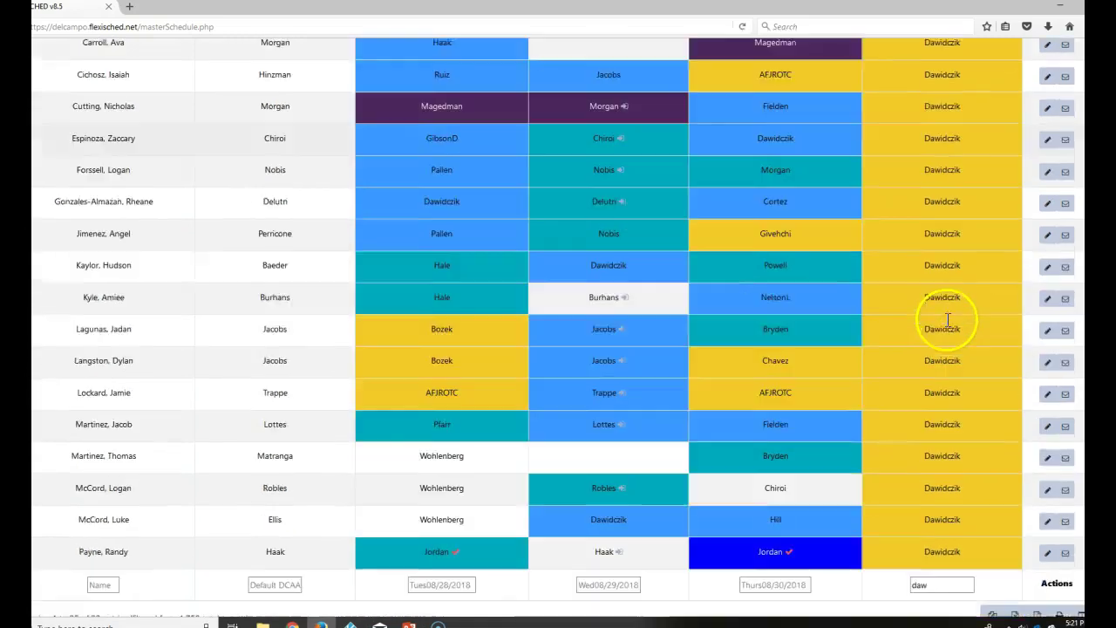
{"action": "scroll", "coordinate": [949, 279], "scroll_direction": "up", "scroll_amount": 6}
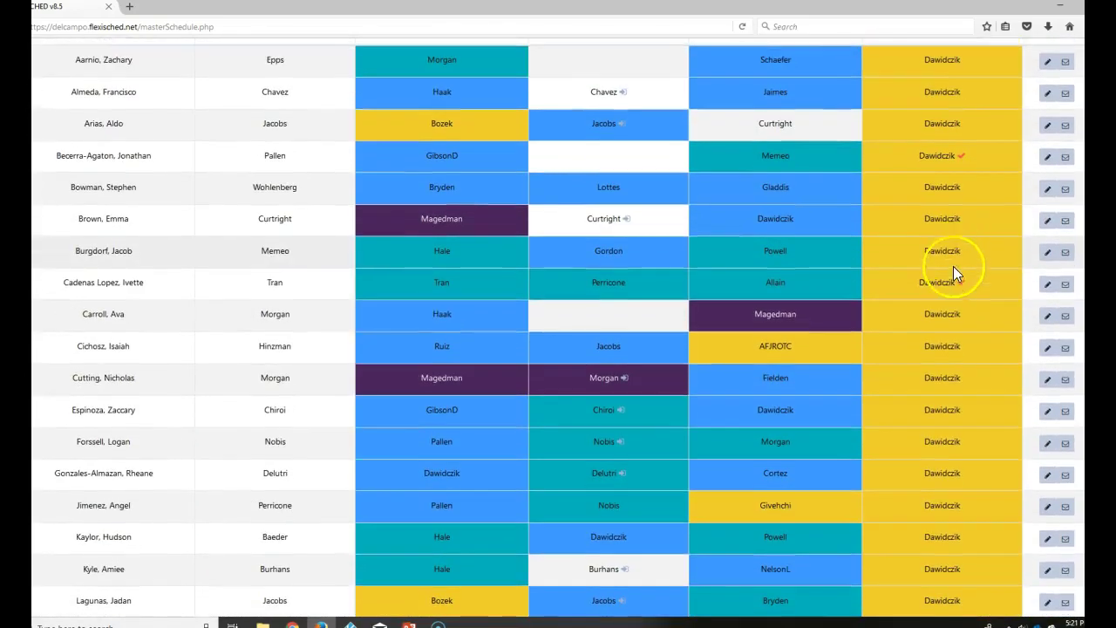
Open the prompt for emailing the second teacher-requested student their schedule, and cancel it
{"action": "left_click", "coordinate": [956, 276]}
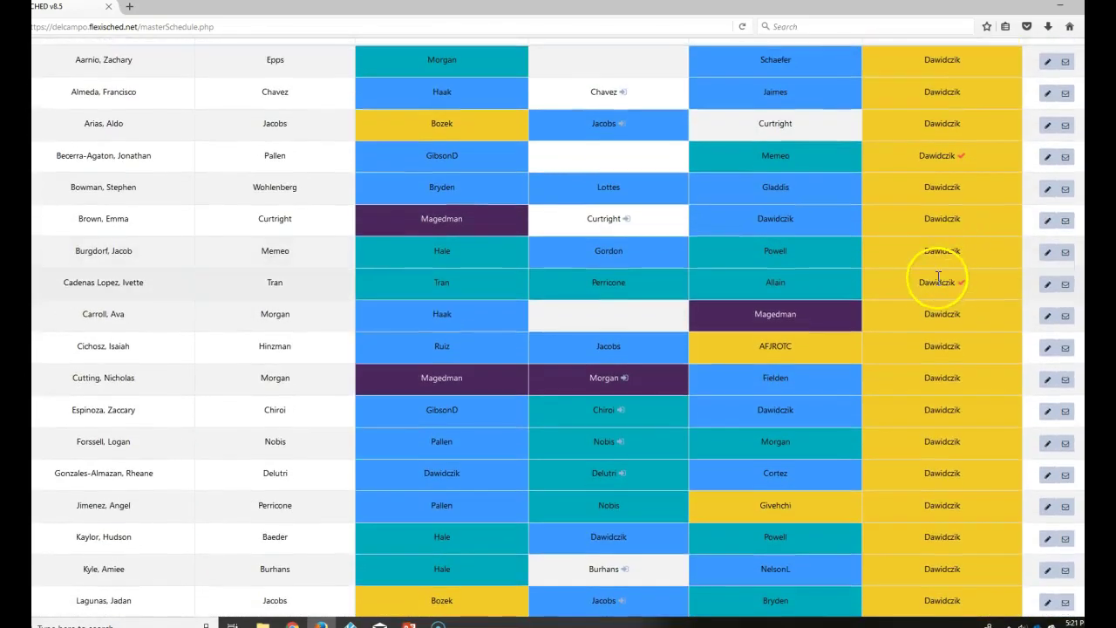
{"action": "left_click", "coordinate": [1065, 286]}
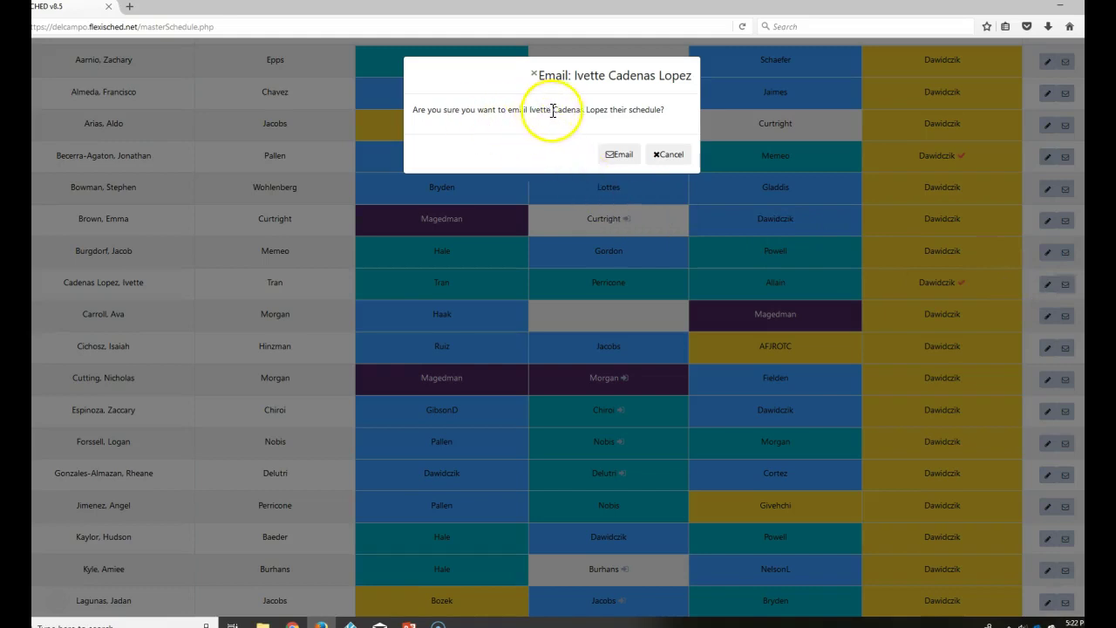
{"action": "left_click", "coordinate": [668, 155]}
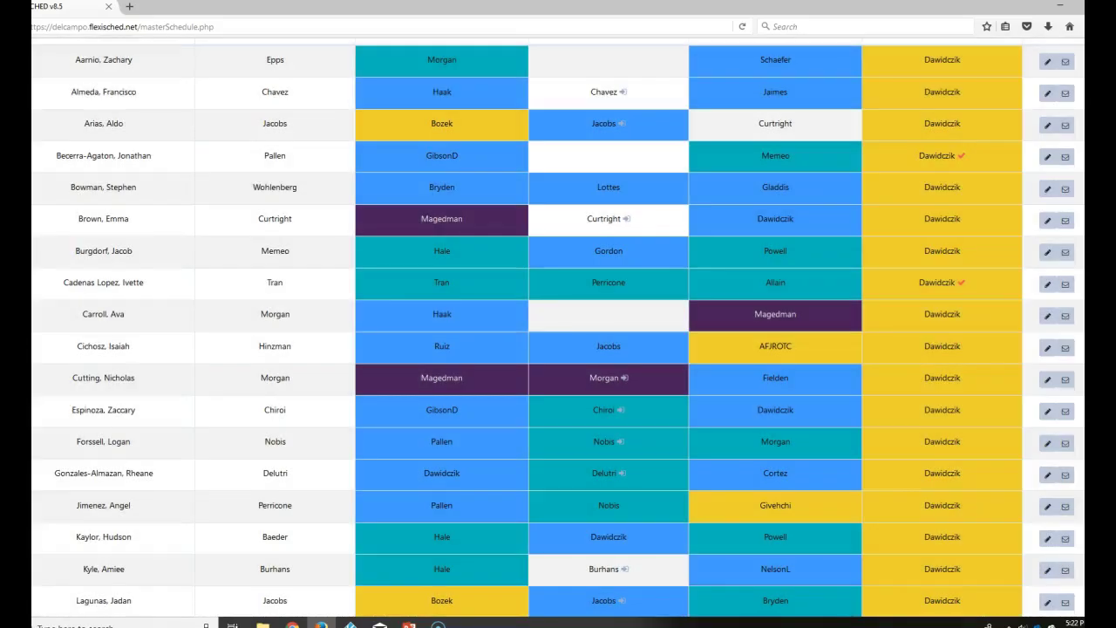
For the first teacher-requested student, remove the Friday Teacher Request, set Friday's FLEX to the Library General Quiet Study Hall, and save
{"action": "left_click", "coordinate": [1048, 157]}
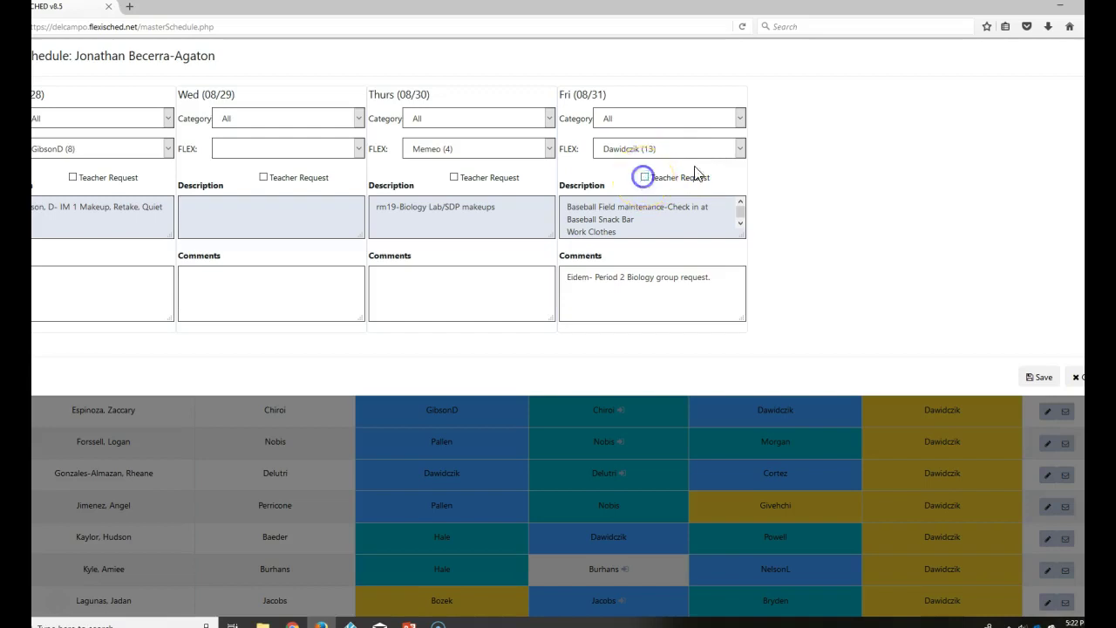
{"action": "left_click", "coordinate": [741, 153]}
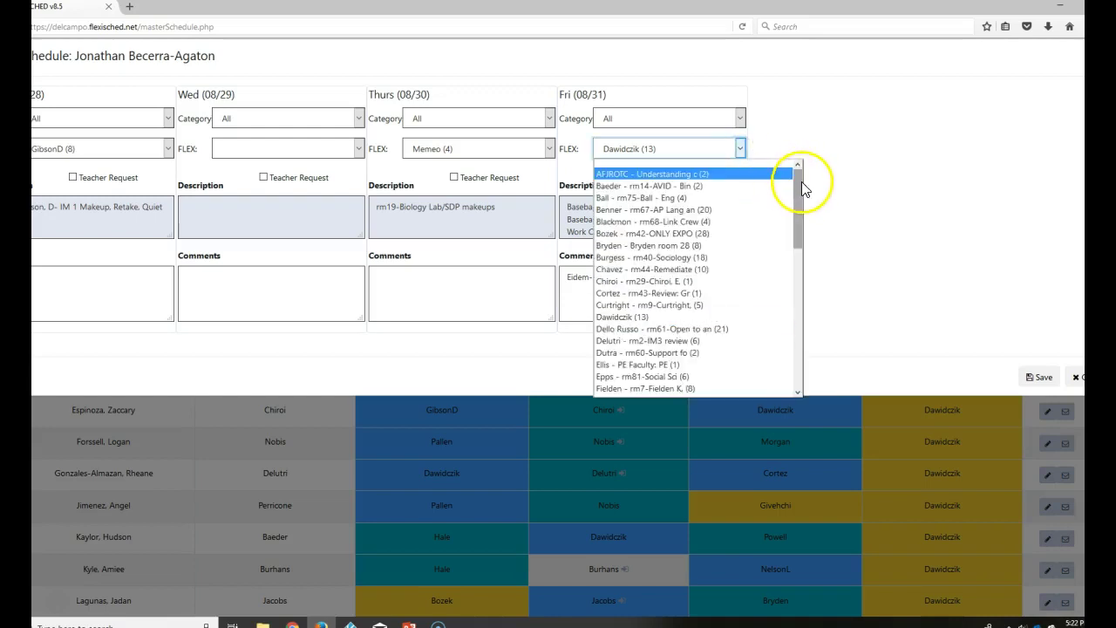
{"action": "left_click_drag", "start_coordinate": [800, 187], "coordinate": [801, 354]}
{"action": "left_click", "coordinate": [689, 380]}
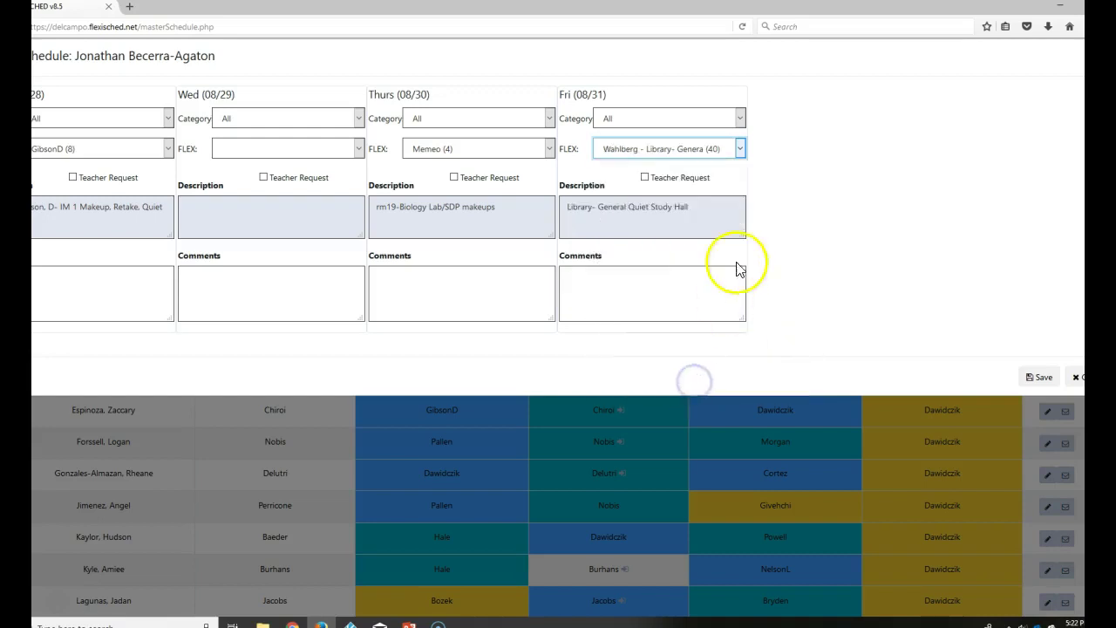
{"action": "left_click", "coordinate": [1047, 379]}
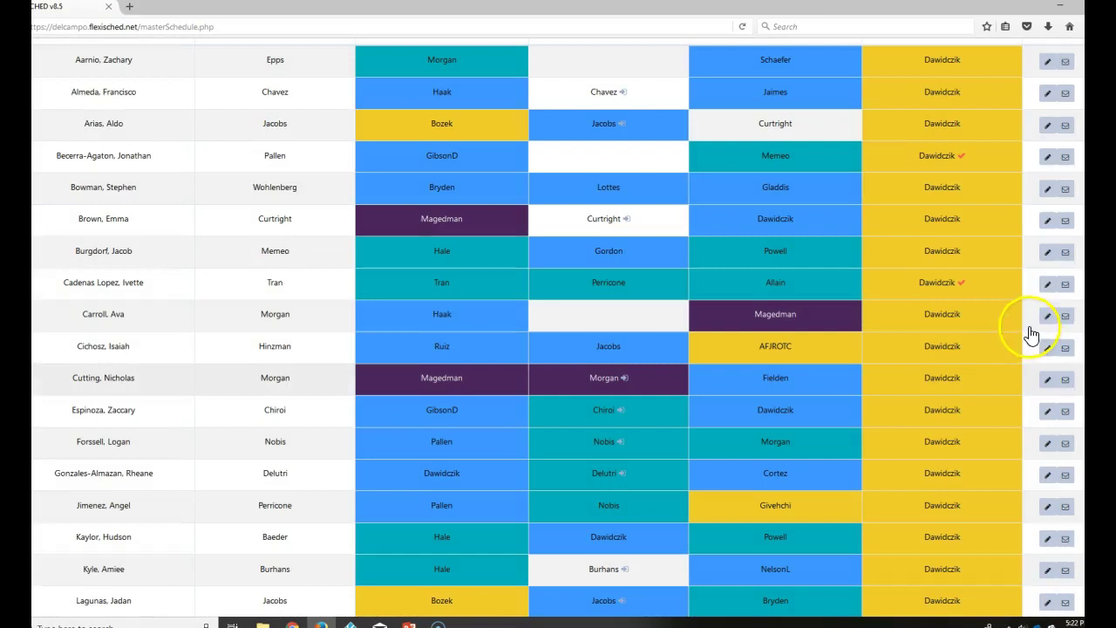
{"action": "left_click", "coordinate": [1047, 159]}
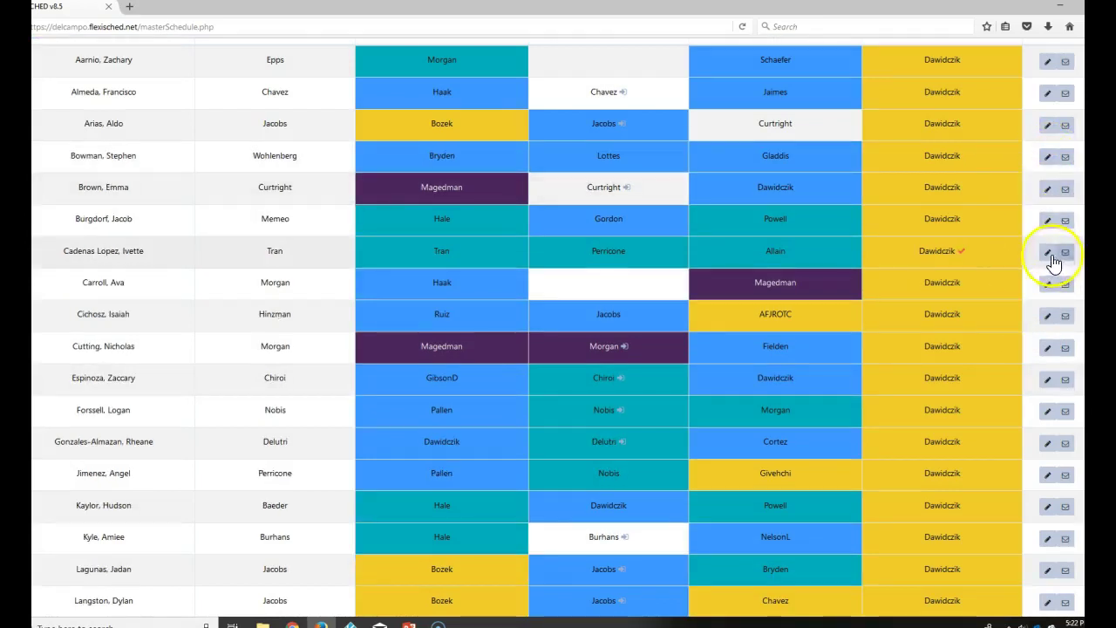
For the remaining teacher-requested student, set Friday's FLEX to the Library General Quiet Study Hall, remove the Teacher Request, and save
{"action": "left_click", "coordinate": [1048, 253]}
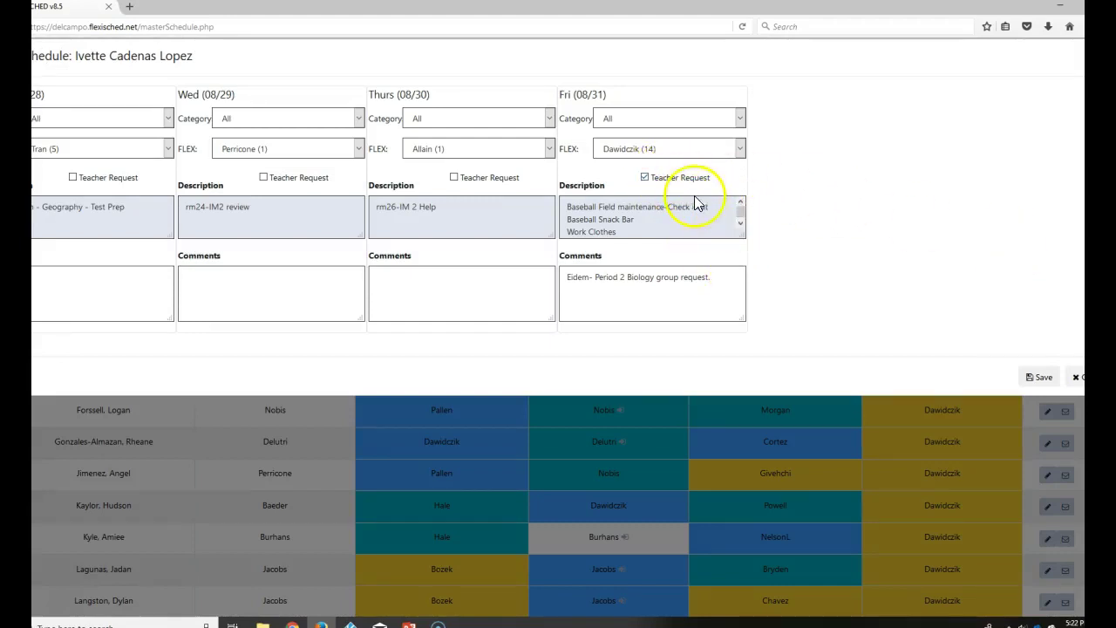
{"action": "left_click", "coordinate": [740, 150]}
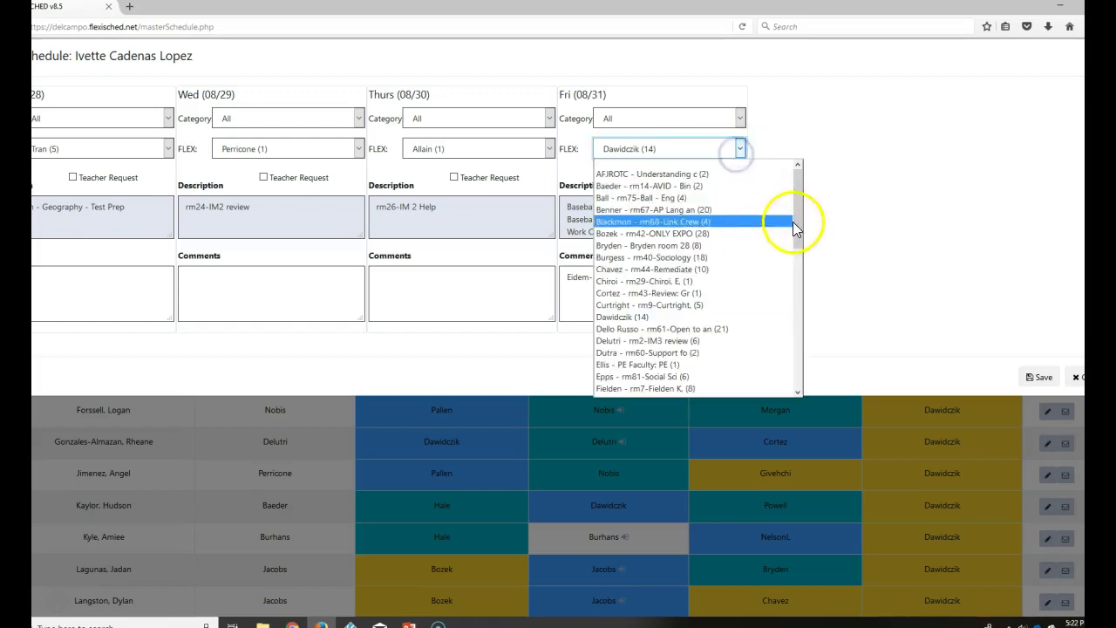
{"action": "left_click_drag", "start_coordinate": [804, 228], "coordinate": [802, 379]}
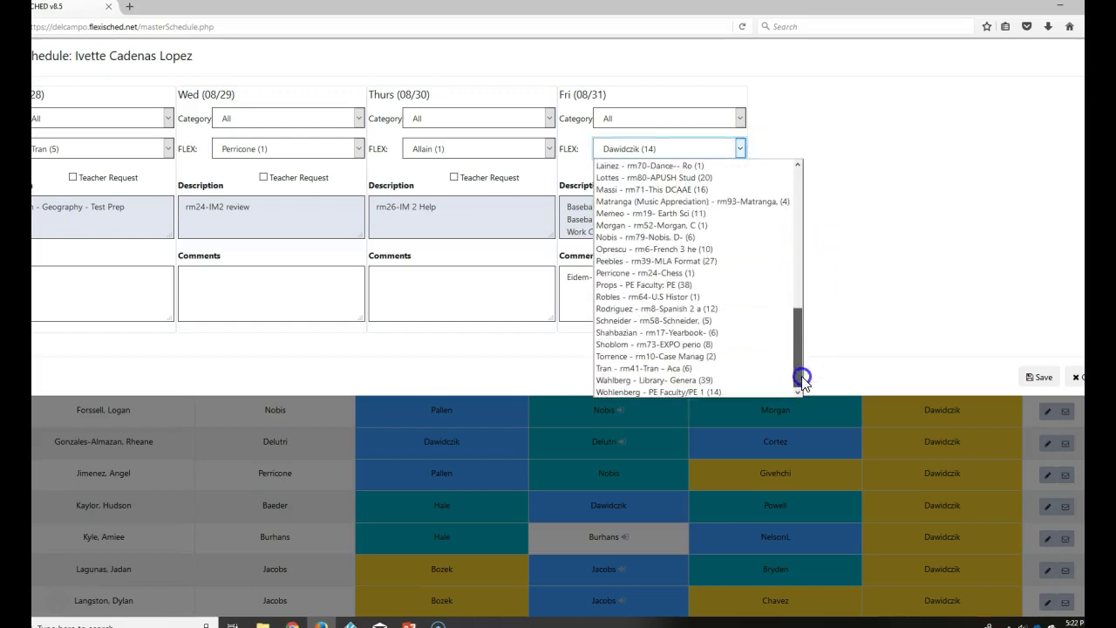
{"action": "left_click", "coordinate": [735, 381]}
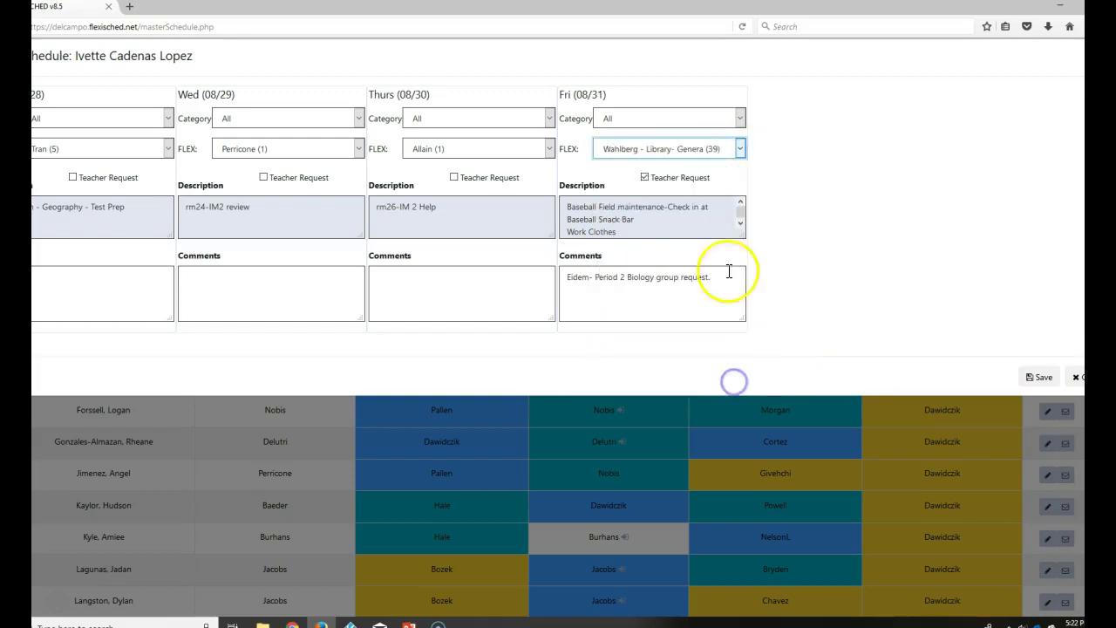
{"action": "left_click", "coordinate": [643, 179]}
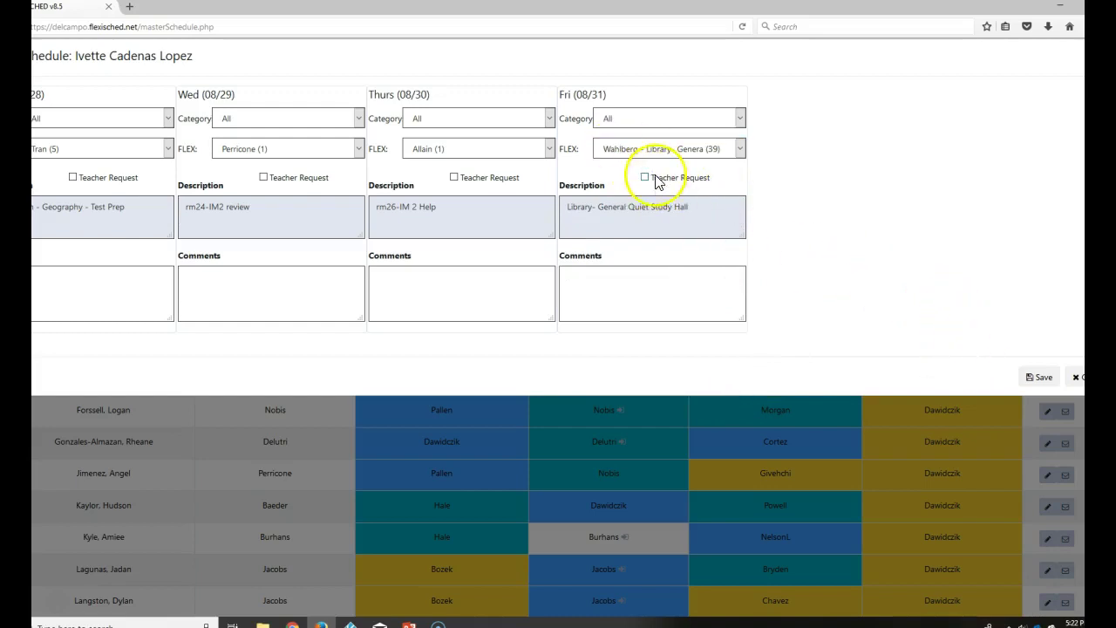
{"action": "left_click", "coordinate": [1029, 378]}
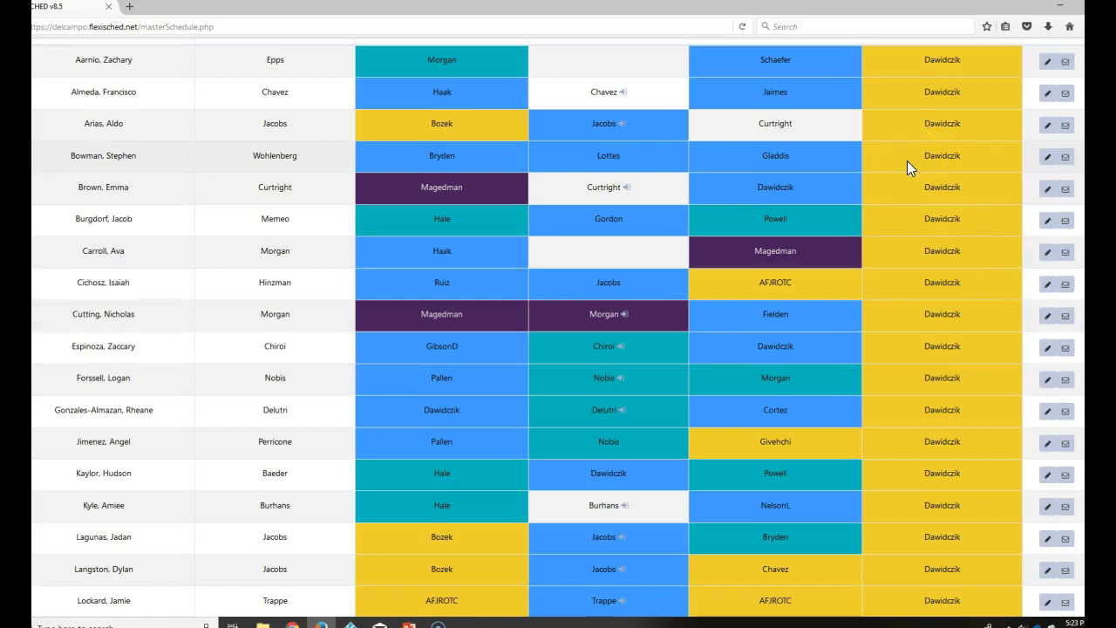
Return to the dashboard and open the planning view for Wed 08/29/2018
{"action": "scroll", "coordinate": [908, 226], "scroll_direction": "up", "scroll_amount": 3}
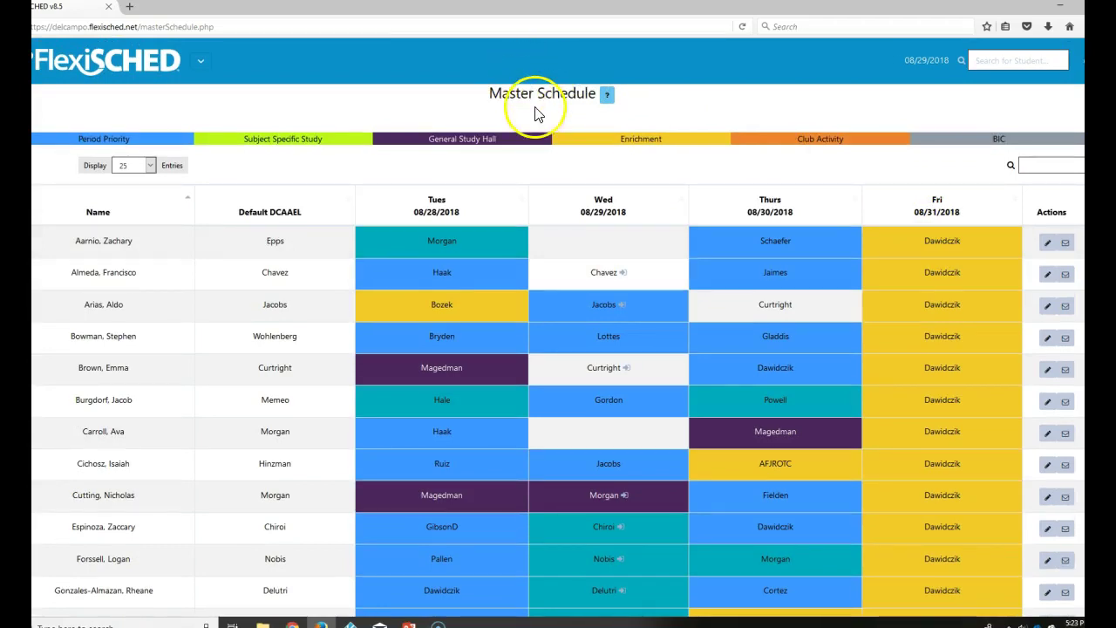
{"action": "left_click", "coordinate": [202, 61]}
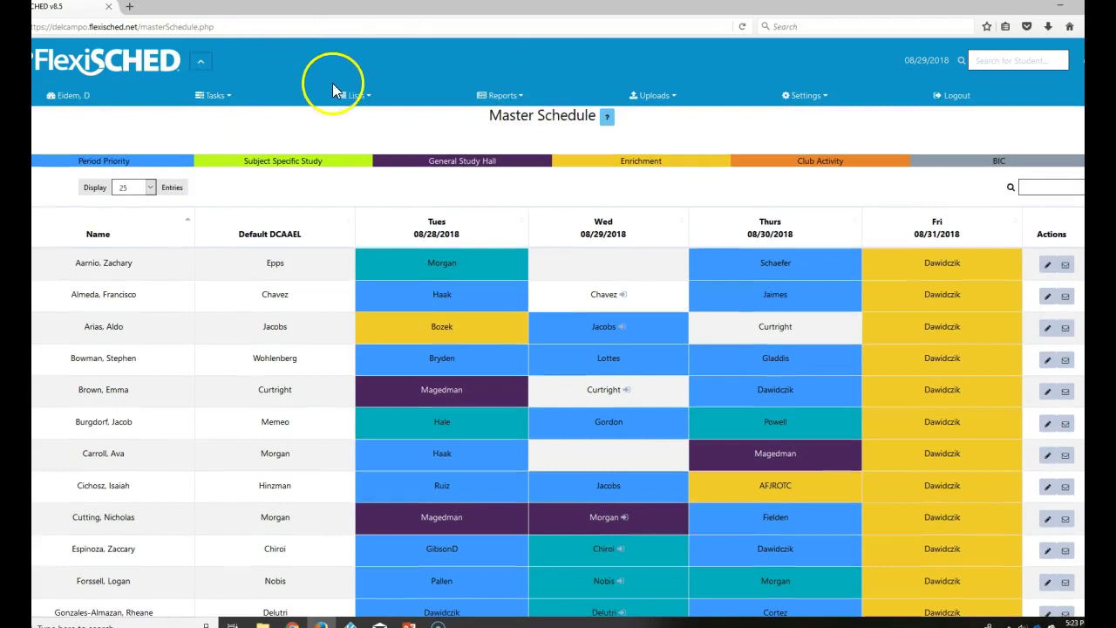
{"action": "left_click", "coordinate": [138, 80]}
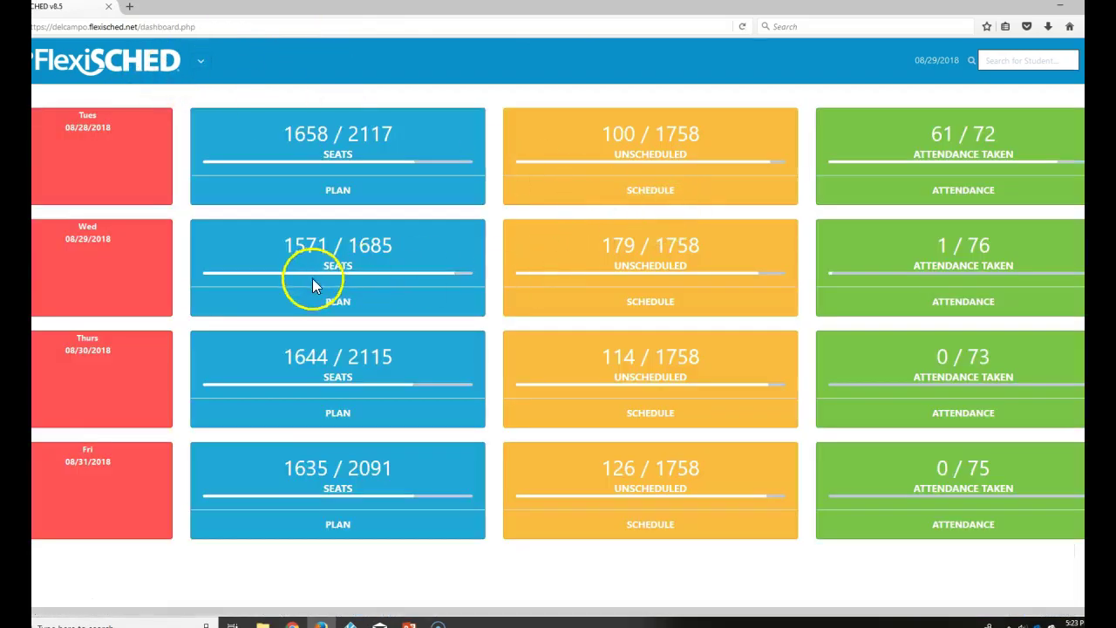
{"action": "left_click", "coordinate": [346, 307]}
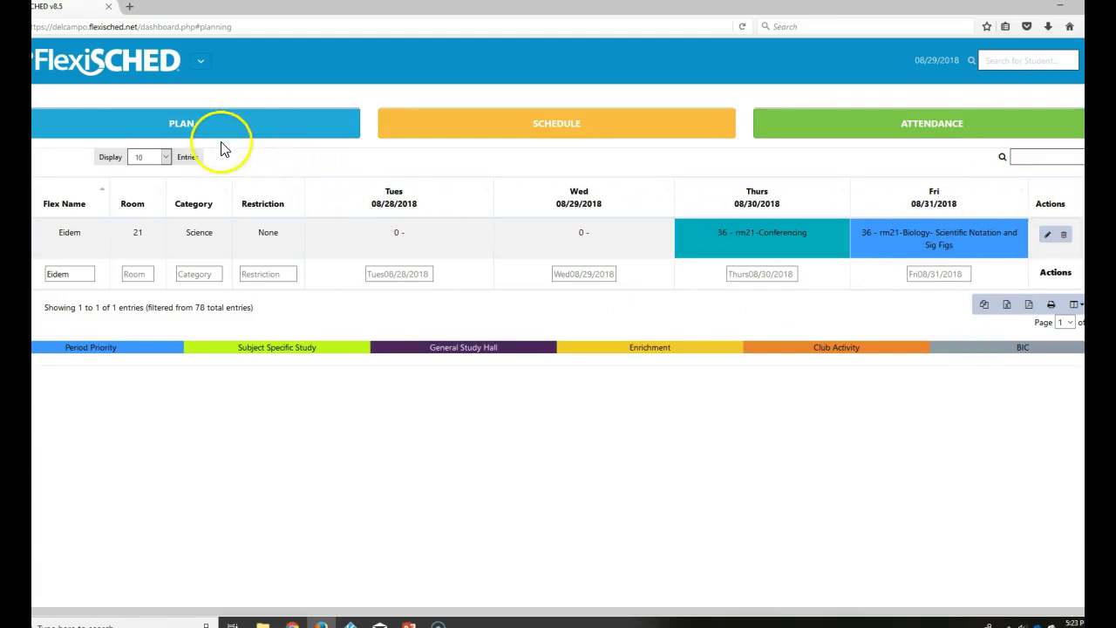
{"action": "left_click", "coordinate": [177, 126]}
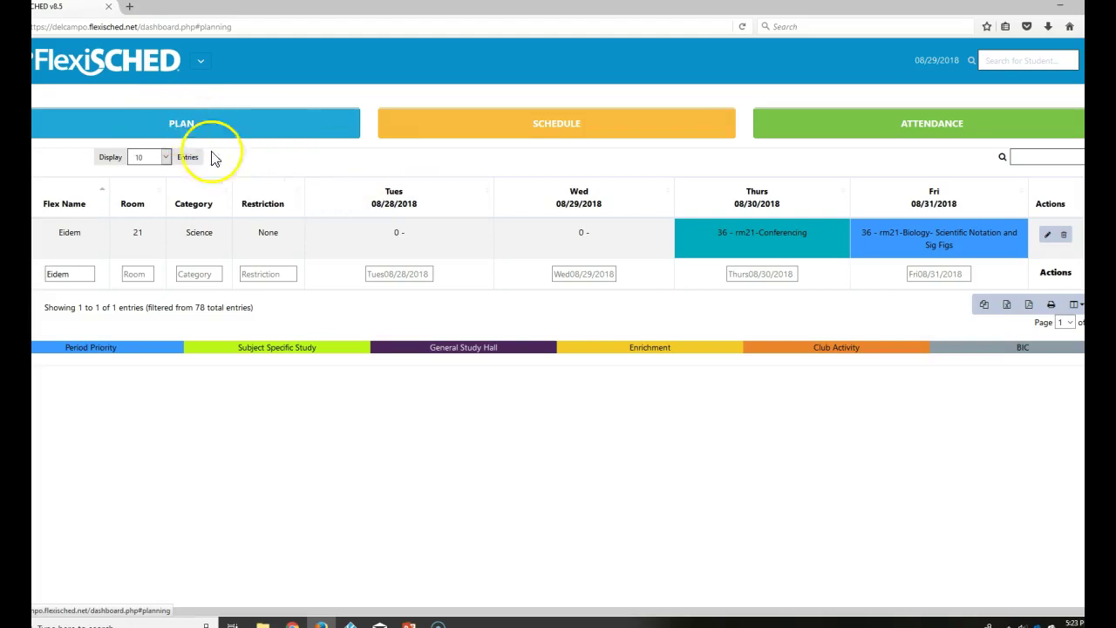
Open the room 21 Science flex offering for editing, inspect Thursday's live Max Seat Count, and return to the dashboard without saving
{"action": "left_click", "coordinate": [1046, 237]}
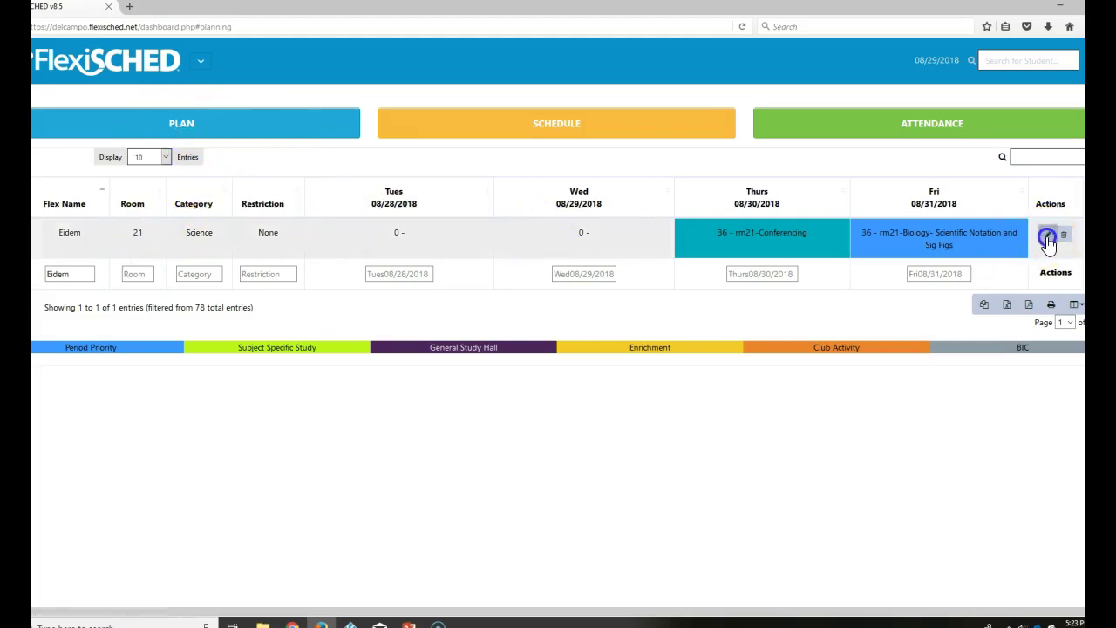
{"action": "scroll", "coordinate": [811, 362], "scroll_direction": "down", "scroll_amount": 3}
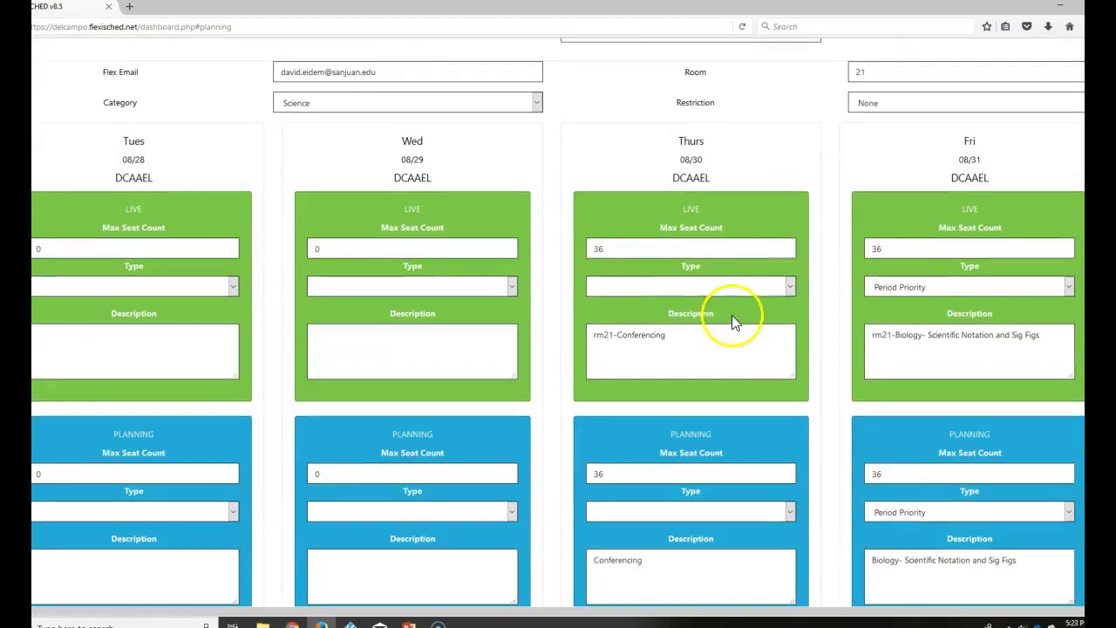
{"action": "left_click_drag", "start_coordinate": [618, 249], "coordinate": [576, 249]}
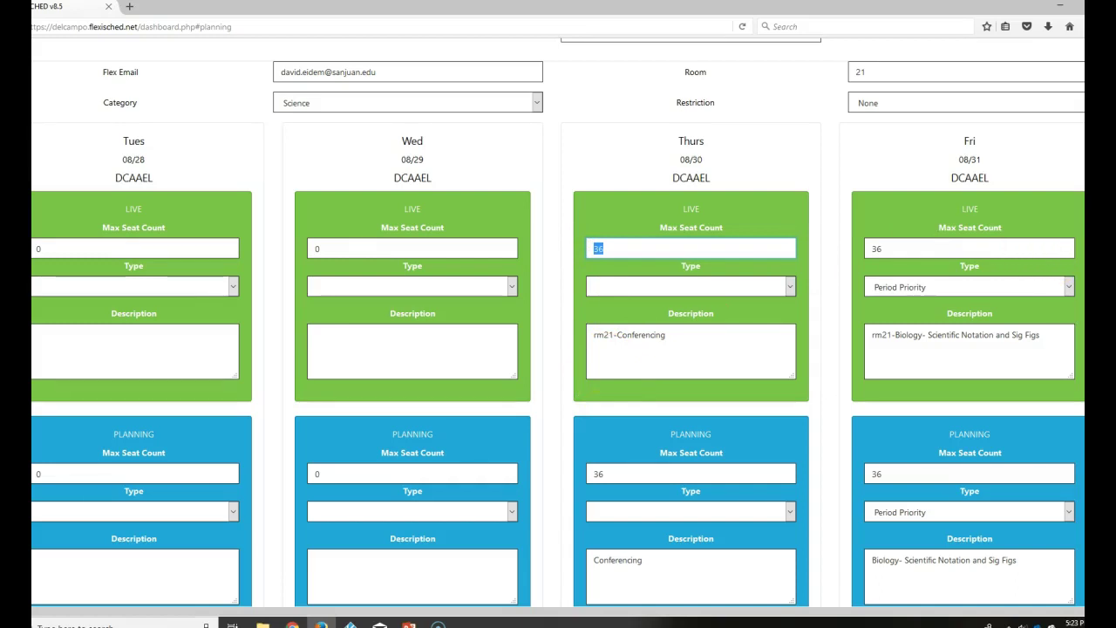
{"action": "scroll", "coordinate": [959, 209], "scroll_direction": "up", "scroll_amount": 3}
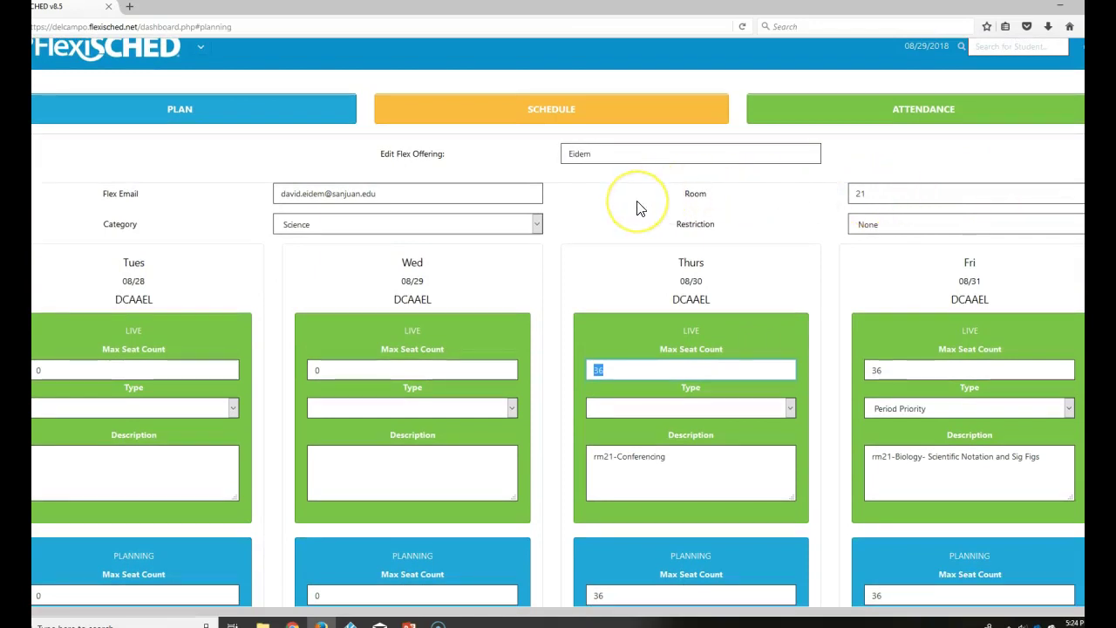
{"action": "left_click", "coordinate": [164, 54]}
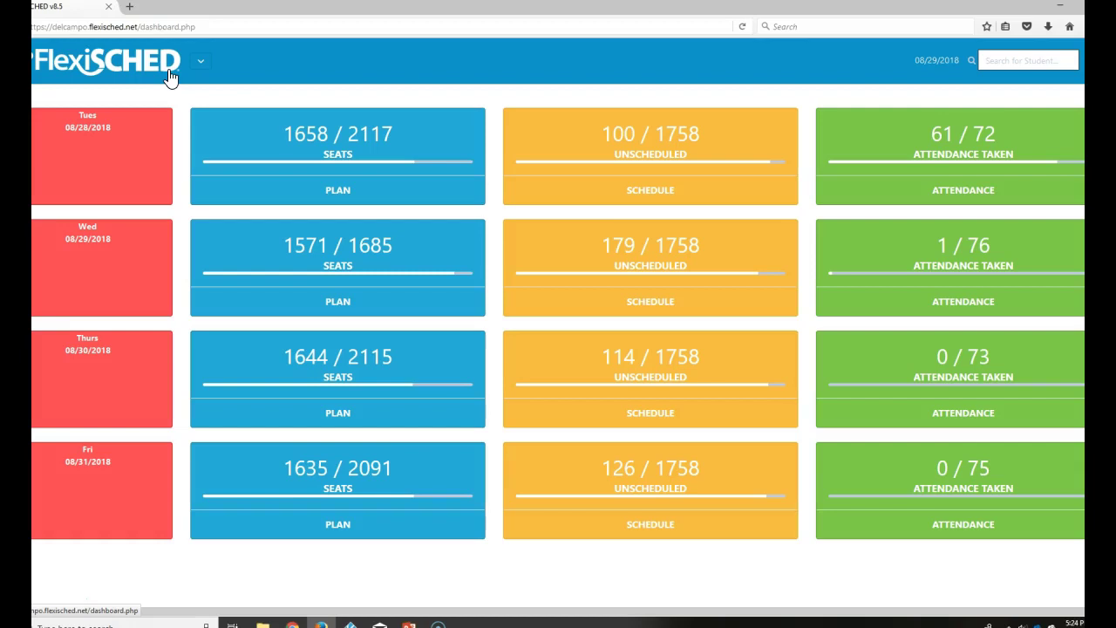
{"action": "left_click", "coordinate": [171, 79]}
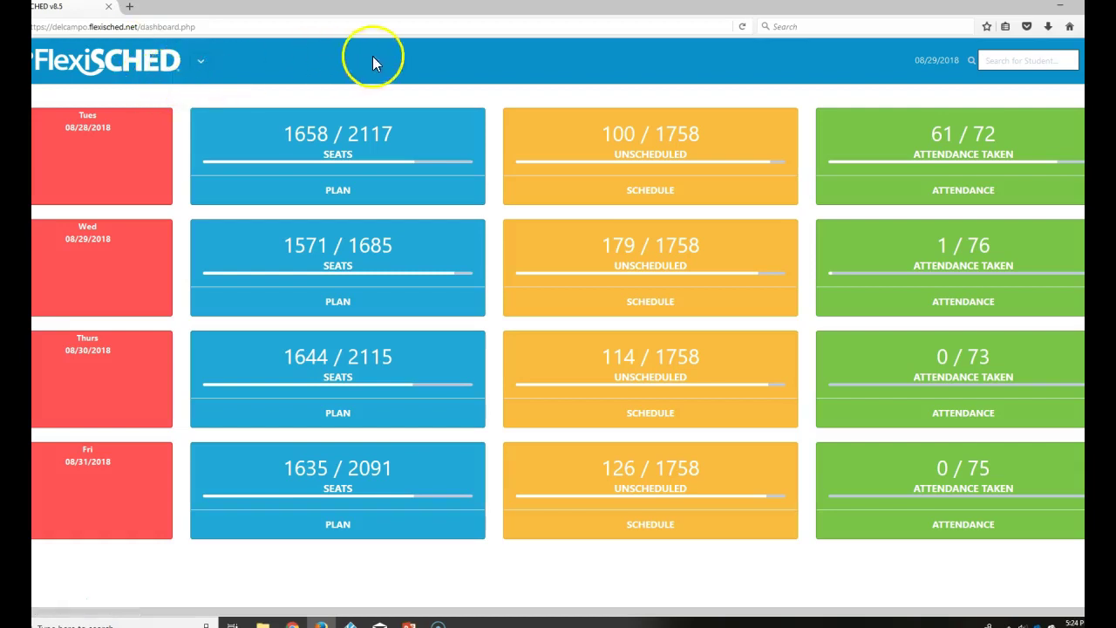
Open the Master Schedule and filter the Fri 08/31/2018 column by the surname of the rm19 Earth Science Study Hall teacher
{"action": "left_click", "coordinate": [200, 61]}
{"action": "left_click", "coordinate": [346, 97]}
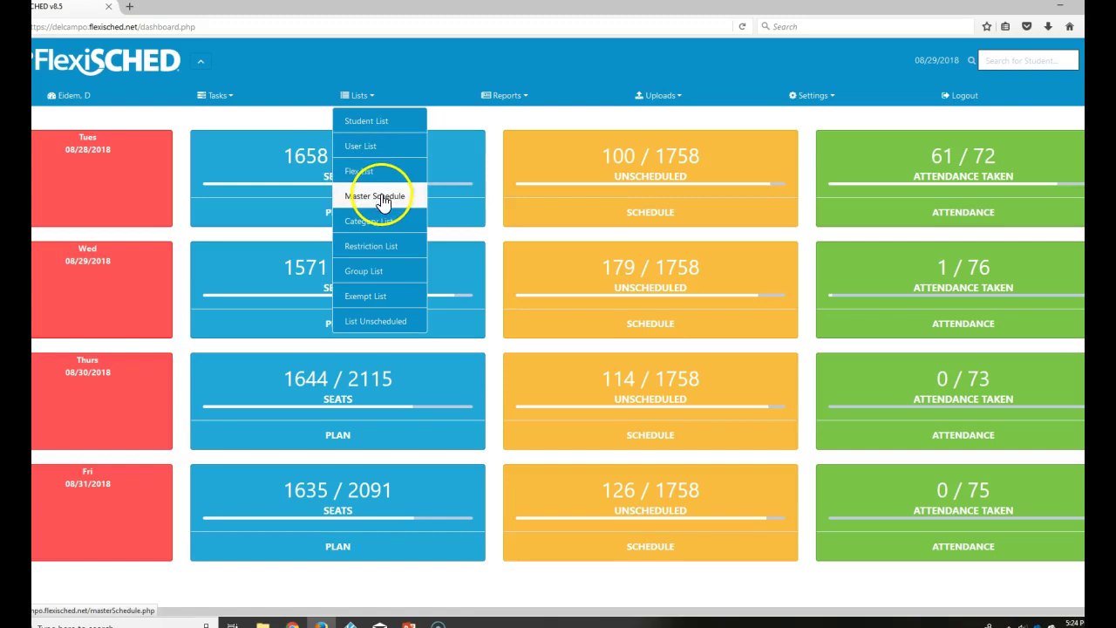
{"action": "left_click", "coordinate": [382, 198]}
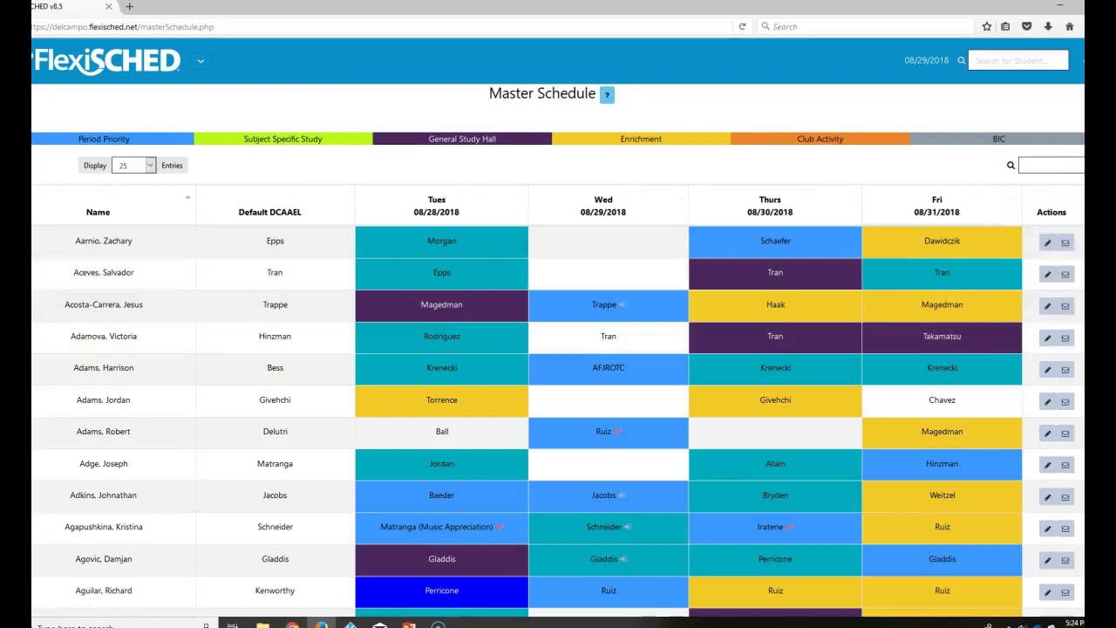
{"action": "scroll", "coordinate": [960, 274], "scroll_direction": "down", "scroll_amount": 1}
{"action": "scroll", "coordinate": [960, 488], "scroll_direction": "down", "scroll_amount": 5}
{"action": "left_click", "coordinate": [956, 516]}
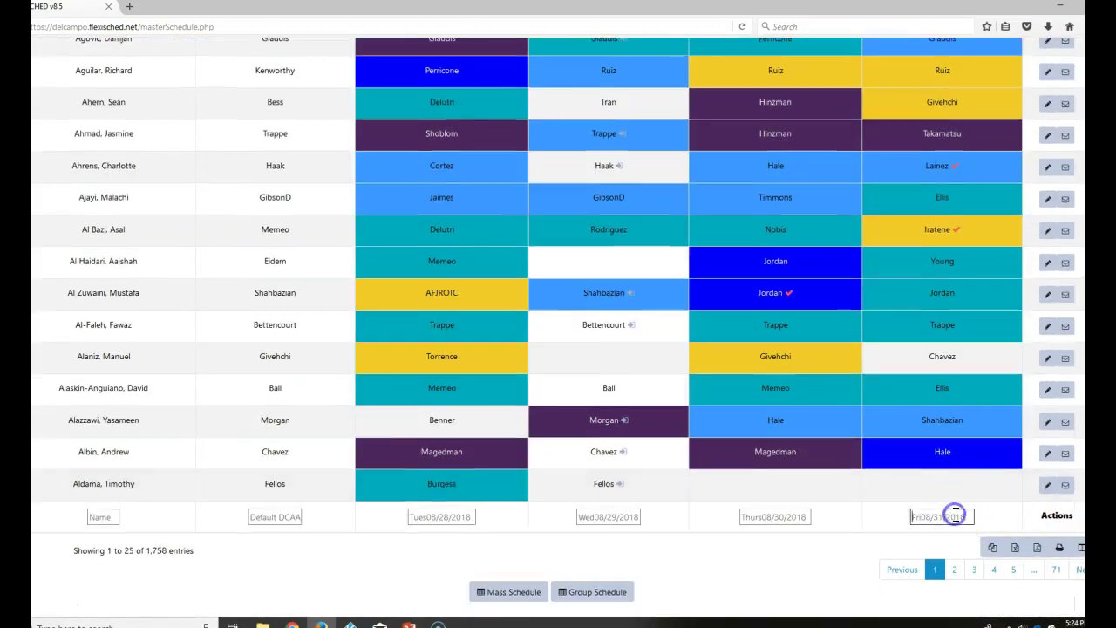
{"action": "type", "text": "m"}
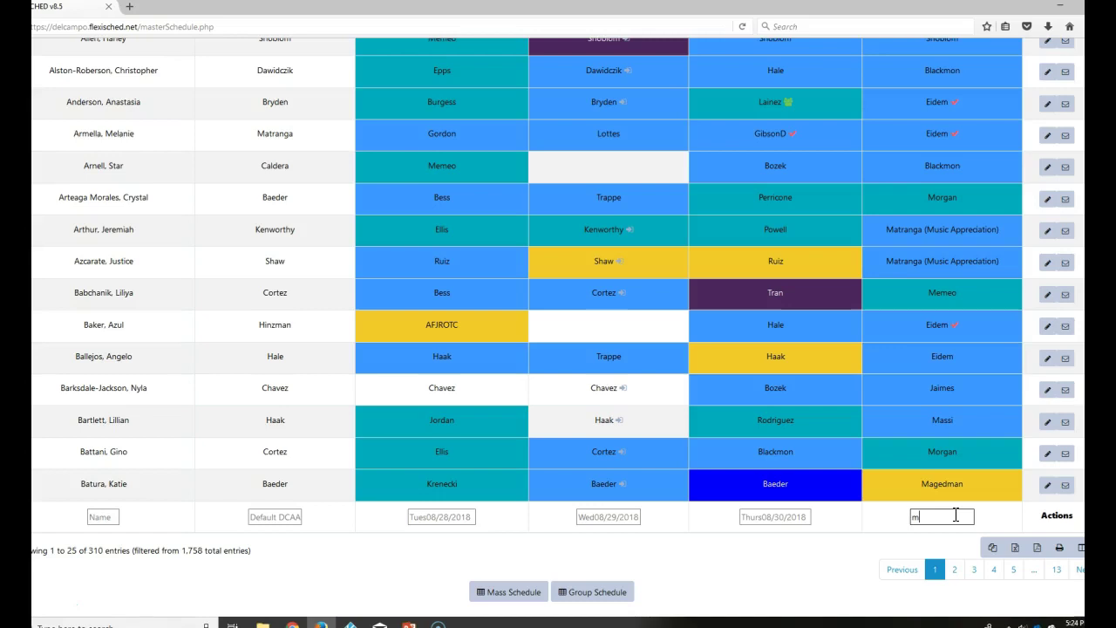
{"action": "type", "text": "emeo"}
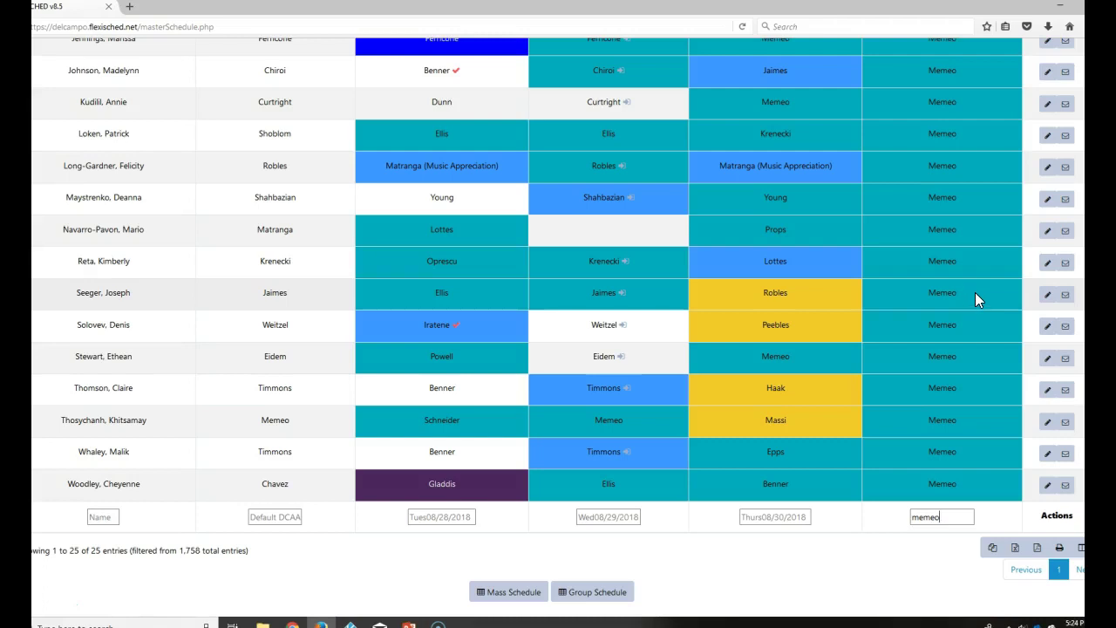
Review the schedules of two students in the rm19 Friday study hall, browse the second student's Friday FLEX options, and close without saving
{"action": "left_click", "coordinate": [1047, 294]}
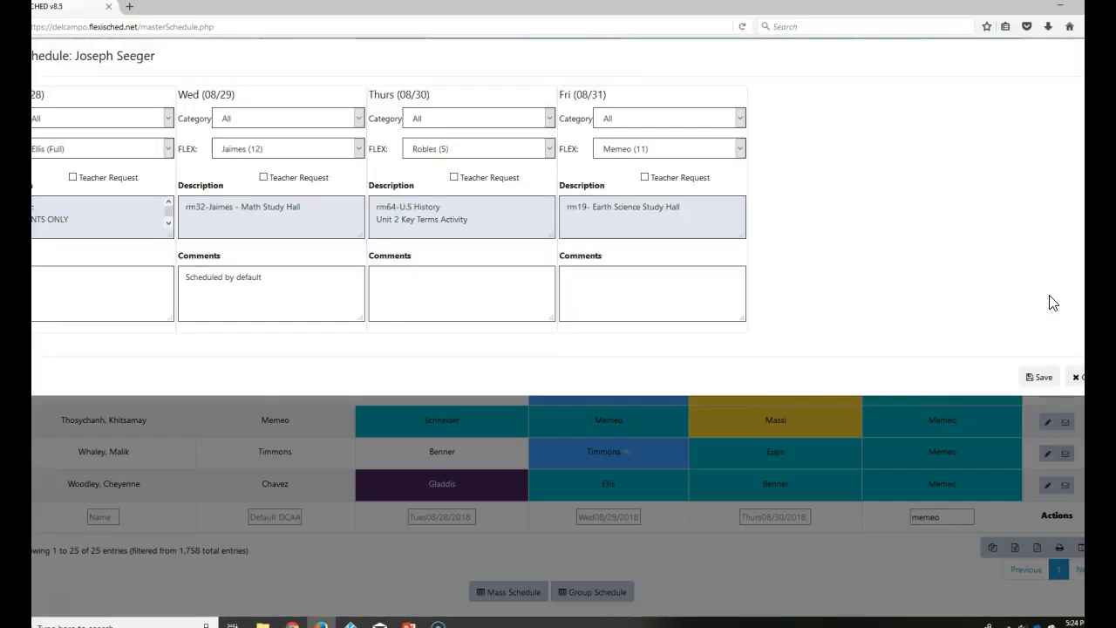
{"action": "left_click", "coordinate": [1077, 378]}
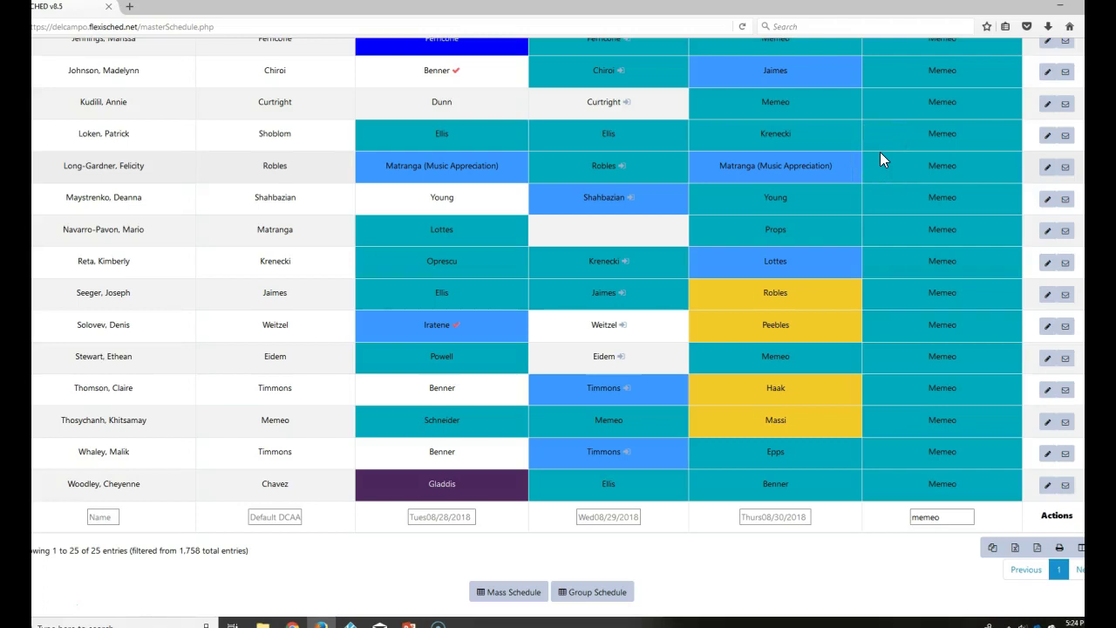
{"action": "left_click", "coordinate": [1047, 327]}
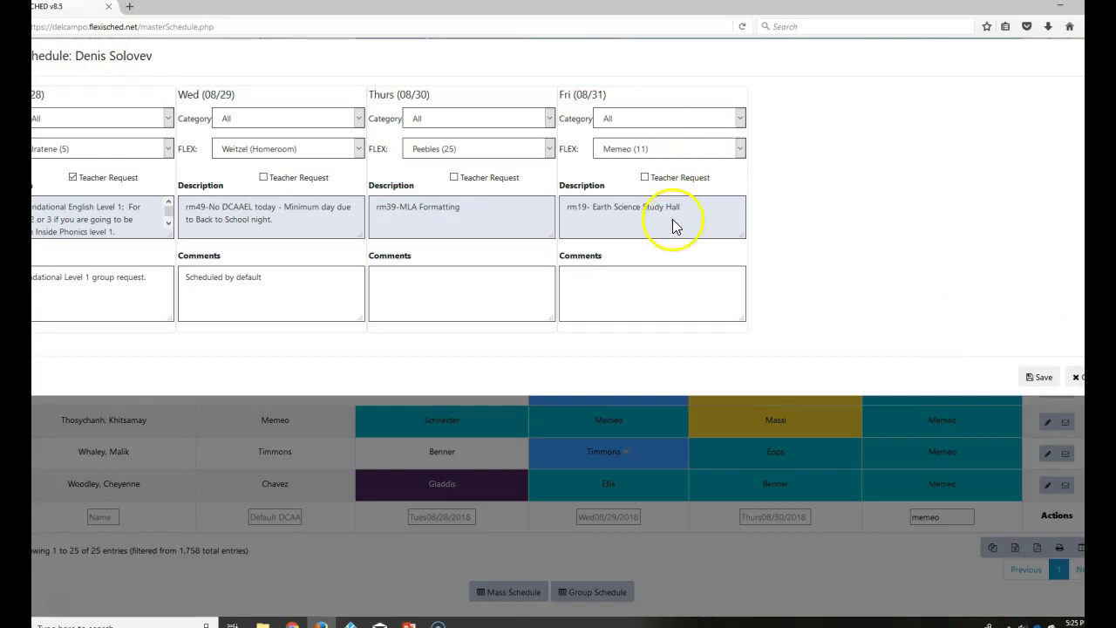
{"action": "left_click", "coordinate": [703, 148]}
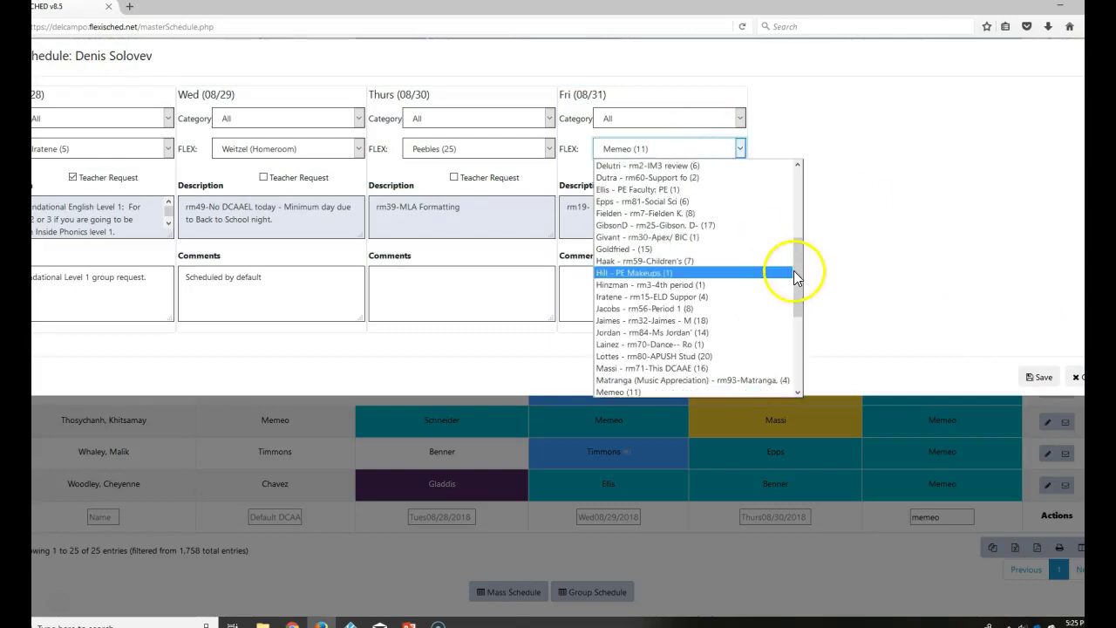
{"action": "left_click_drag", "start_coordinate": [800, 267], "coordinate": [803, 366]}
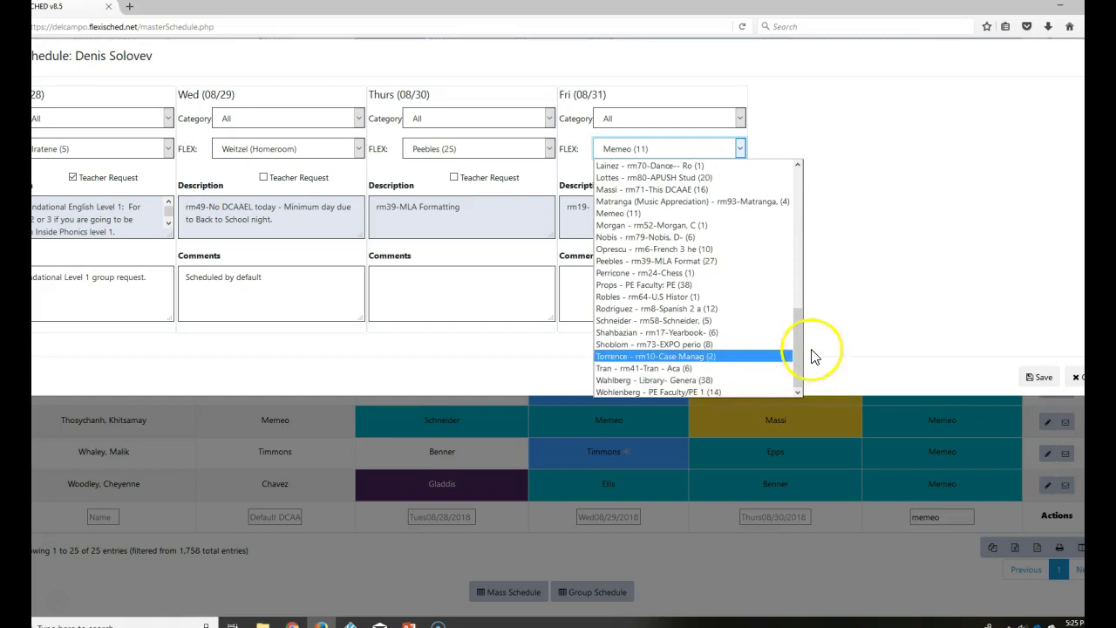
{"action": "left_click_drag", "start_coordinate": [802, 351], "coordinate": [788, 206]}
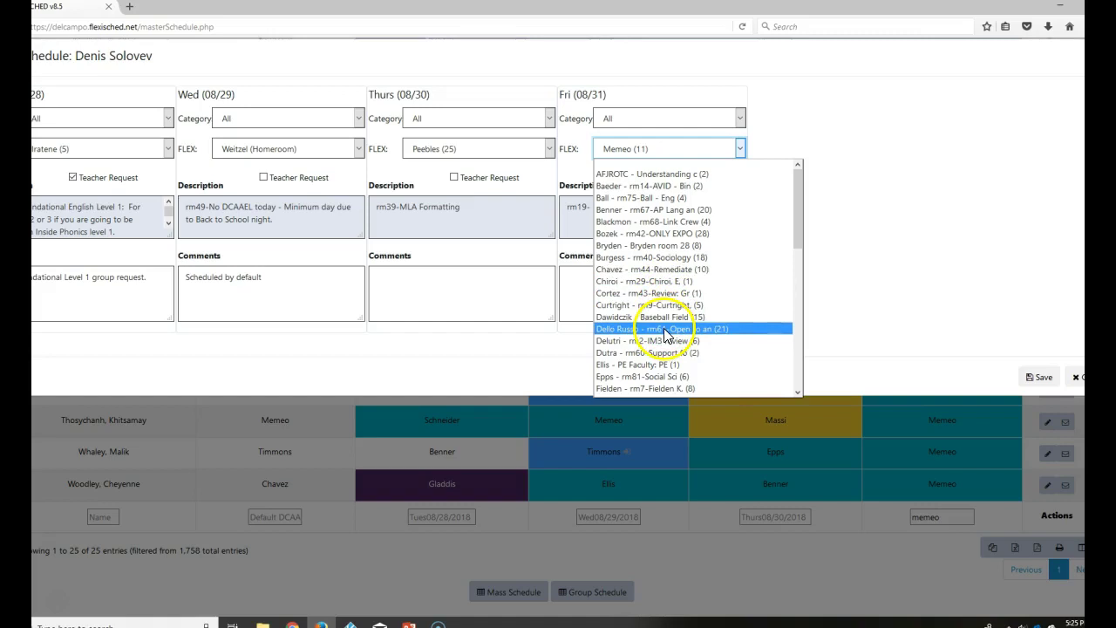
{"action": "left_click", "coordinate": [919, 220]}
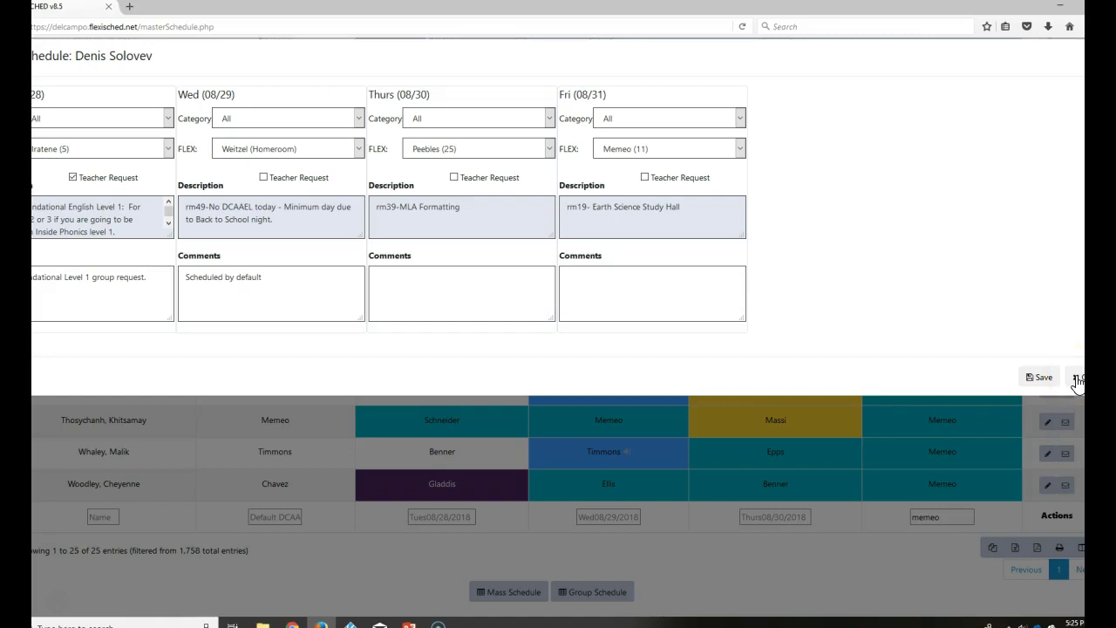
{"action": "left_click", "coordinate": [1078, 378]}
{"action": "left_click", "coordinate": [1078, 378]}
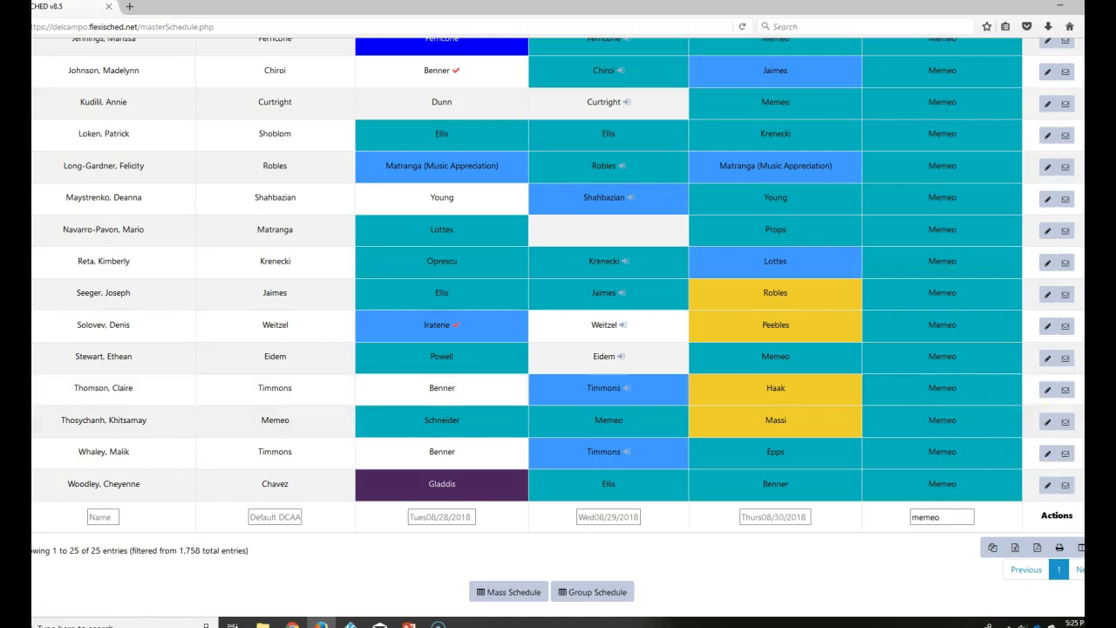
Check the DCAAEL FlexiSCHED-Groups topic list in PowerPoint, and return to the filtered Master Schedule in the browser
{"action": "scroll", "coordinate": [558, 332], "scroll_direction": "up", "scroll_amount": 10}
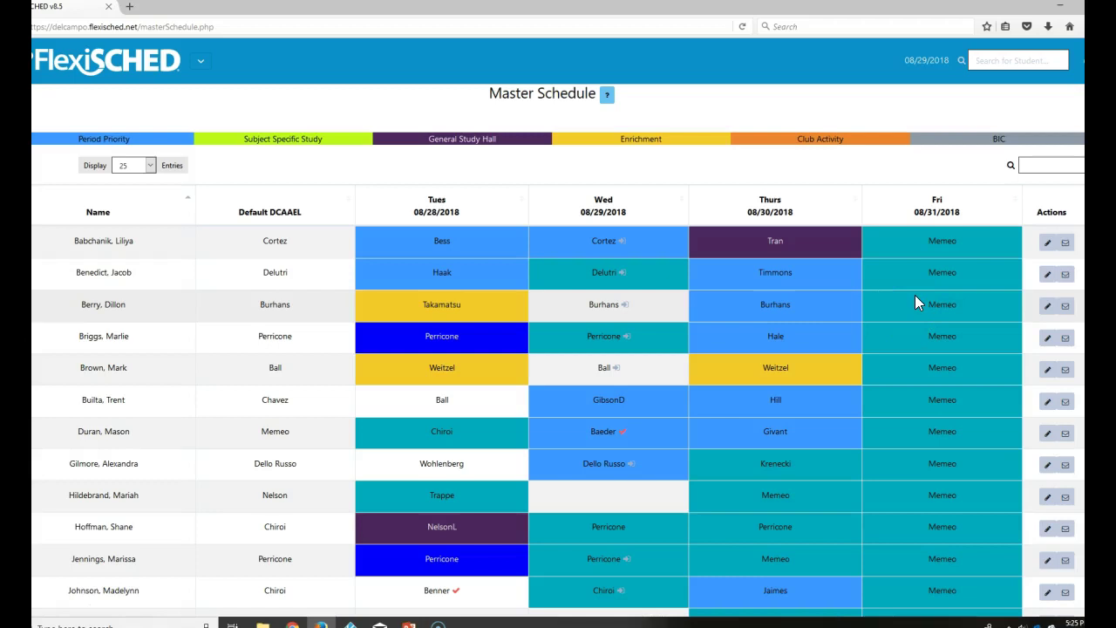
{"action": "left_click", "coordinate": [842, 312]}
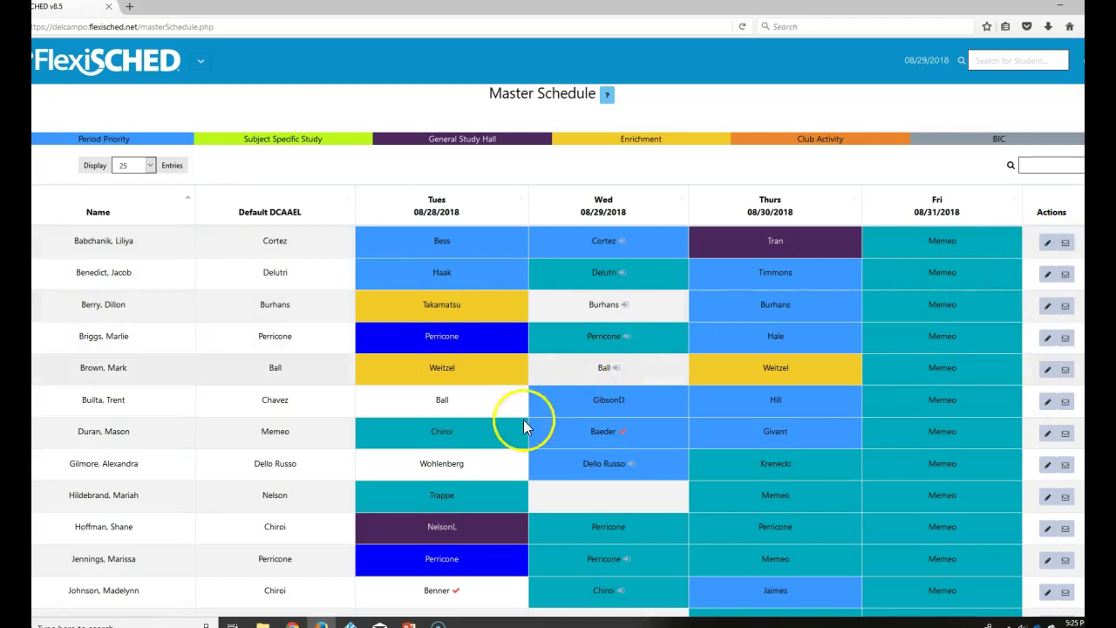
{"action": "left_click", "coordinate": [408, 626]}
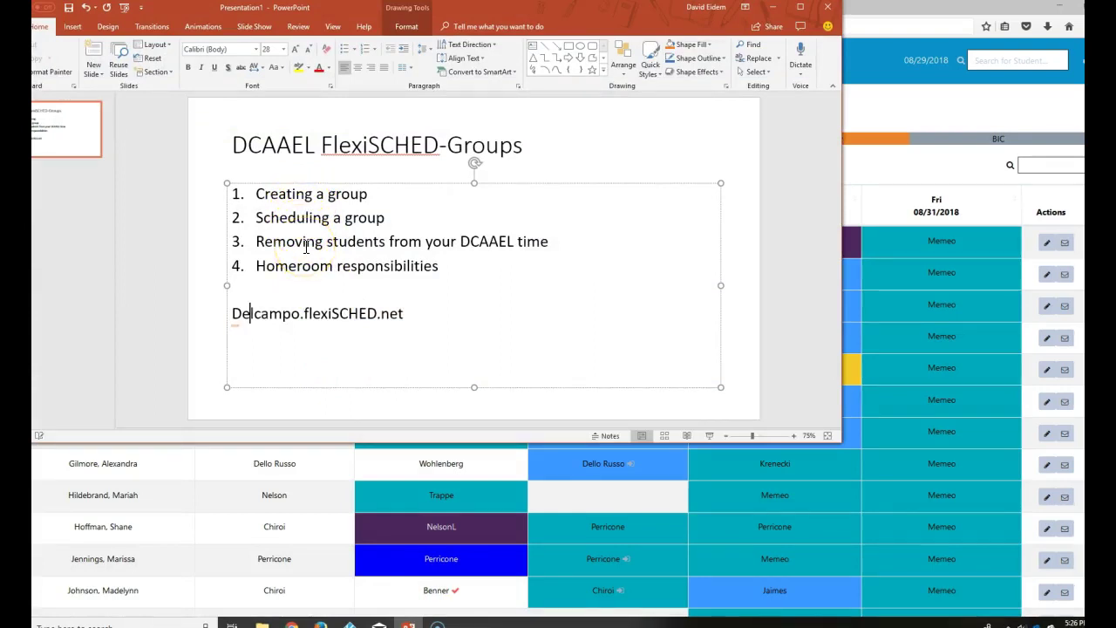
{"action": "left_click", "coordinate": [772, 8]}
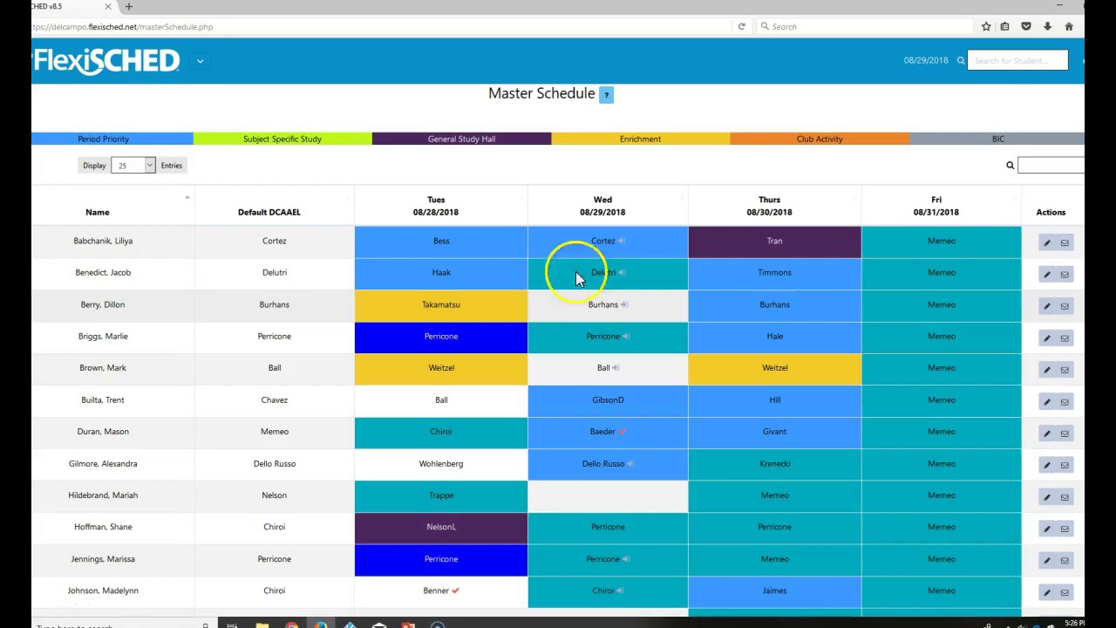
From the dashboard, open the schedule list for Thurs 08/30/2018 and review where the homeroom students are assigned each day
{"action": "left_click", "coordinate": [195, 64]}
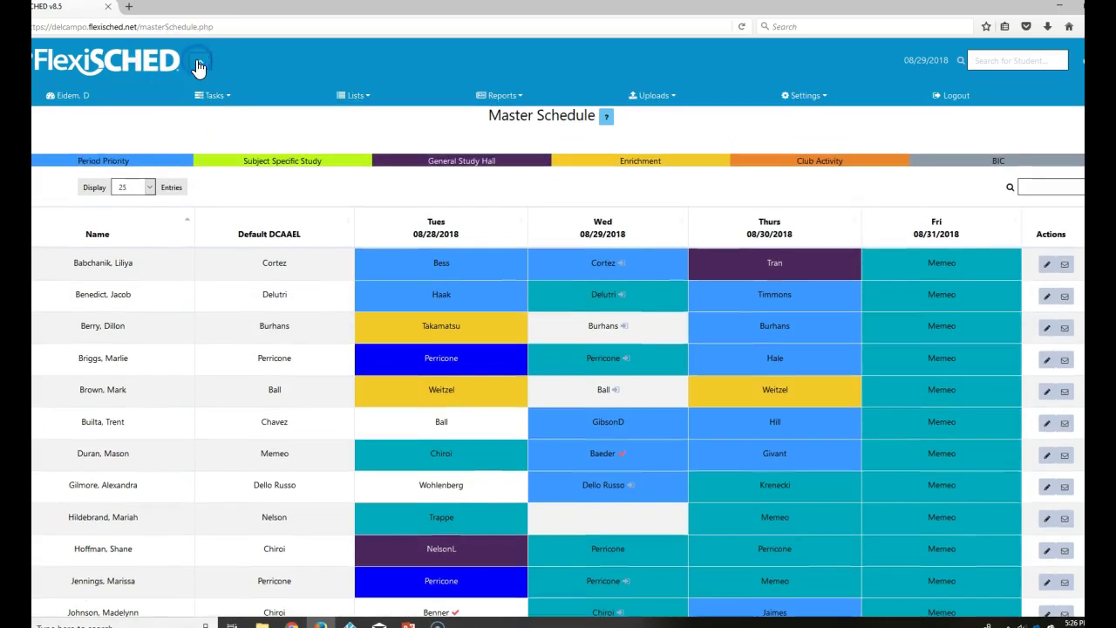
{"action": "left_click", "coordinate": [116, 63]}
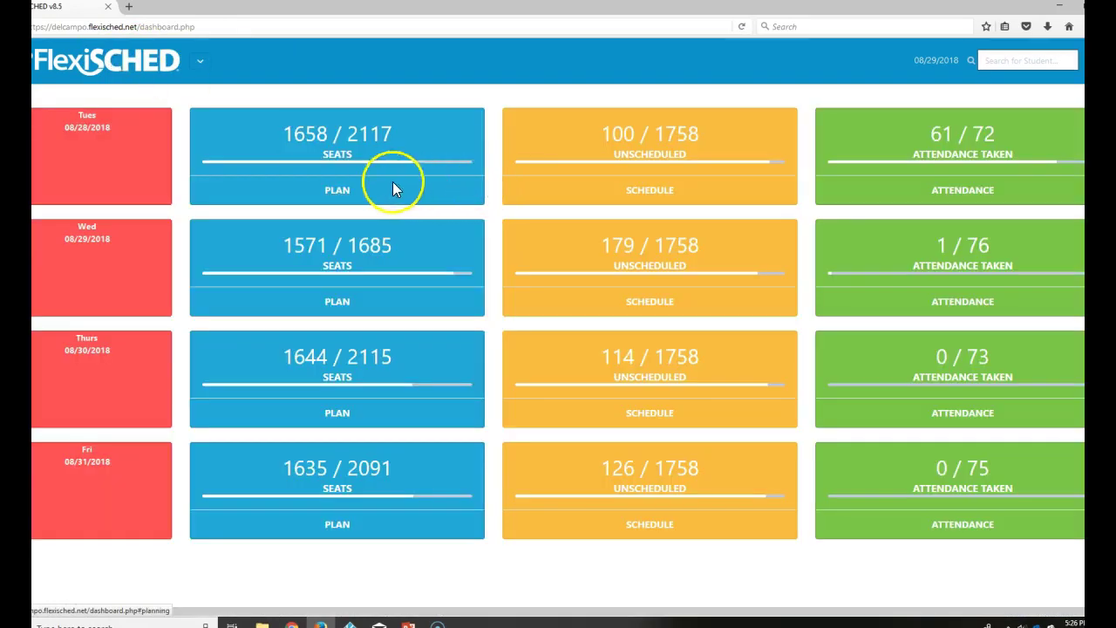
{"action": "left_click", "coordinate": [654, 414]}
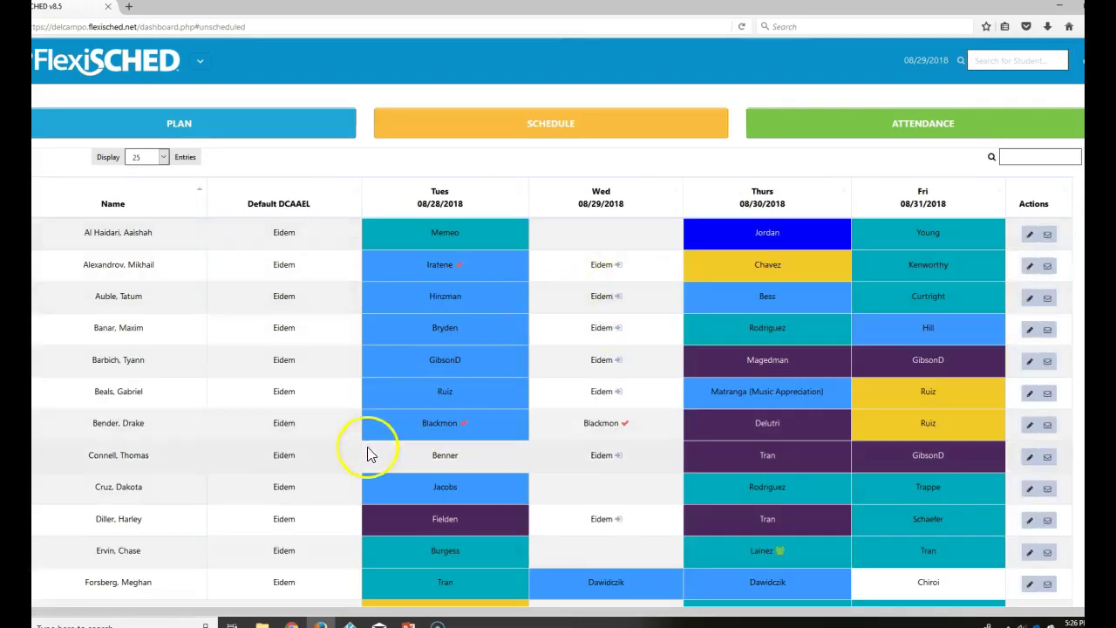
{"action": "scroll", "coordinate": [516, 424], "scroll_direction": "down", "scroll_amount": 6}
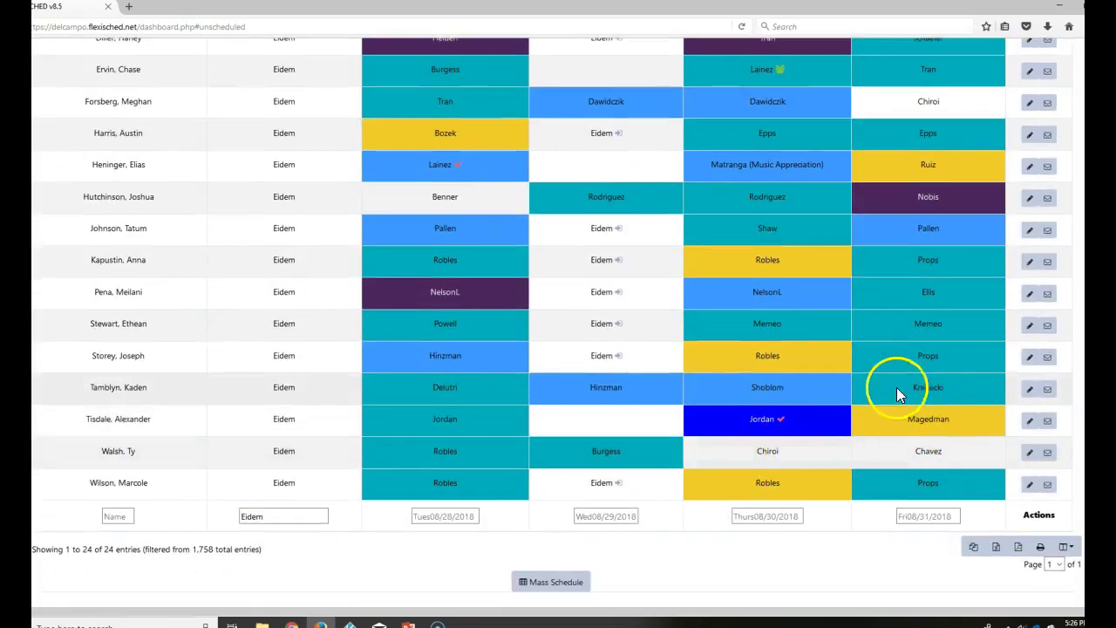
{"action": "scroll", "coordinate": [794, 357], "scroll_direction": "up", "scroll_amount": 6}
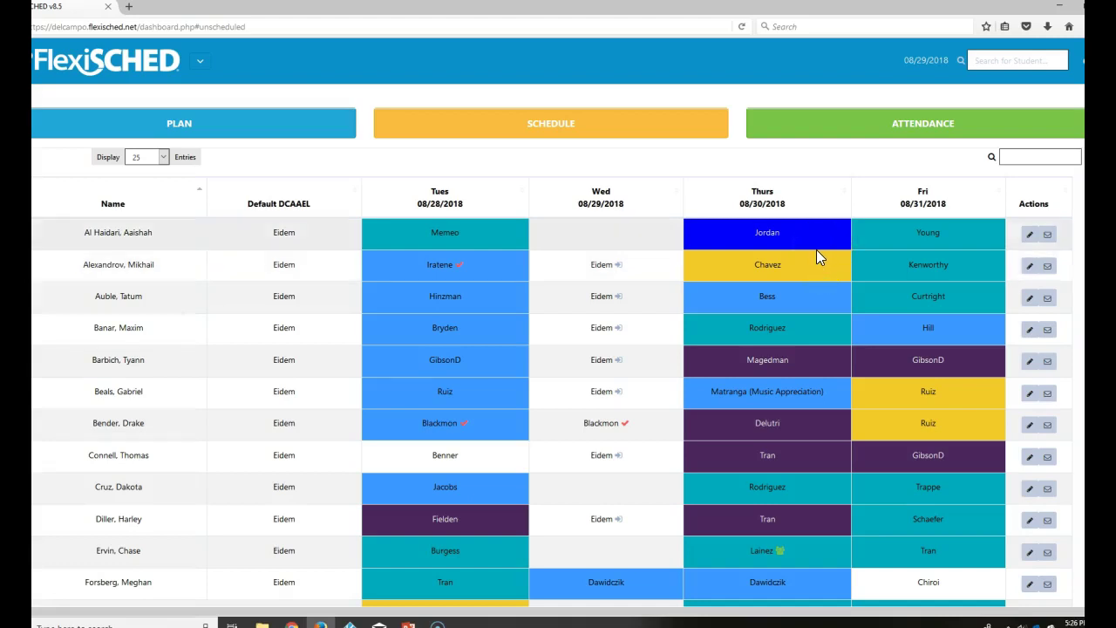
{"action": "left_click", "coordinate": [804, 243]}
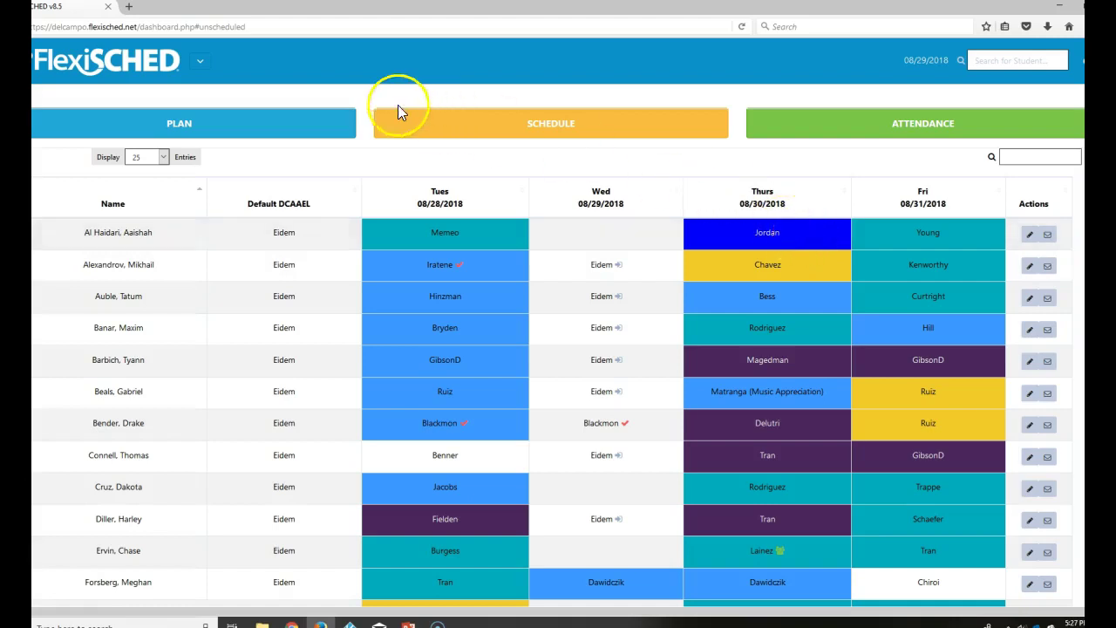